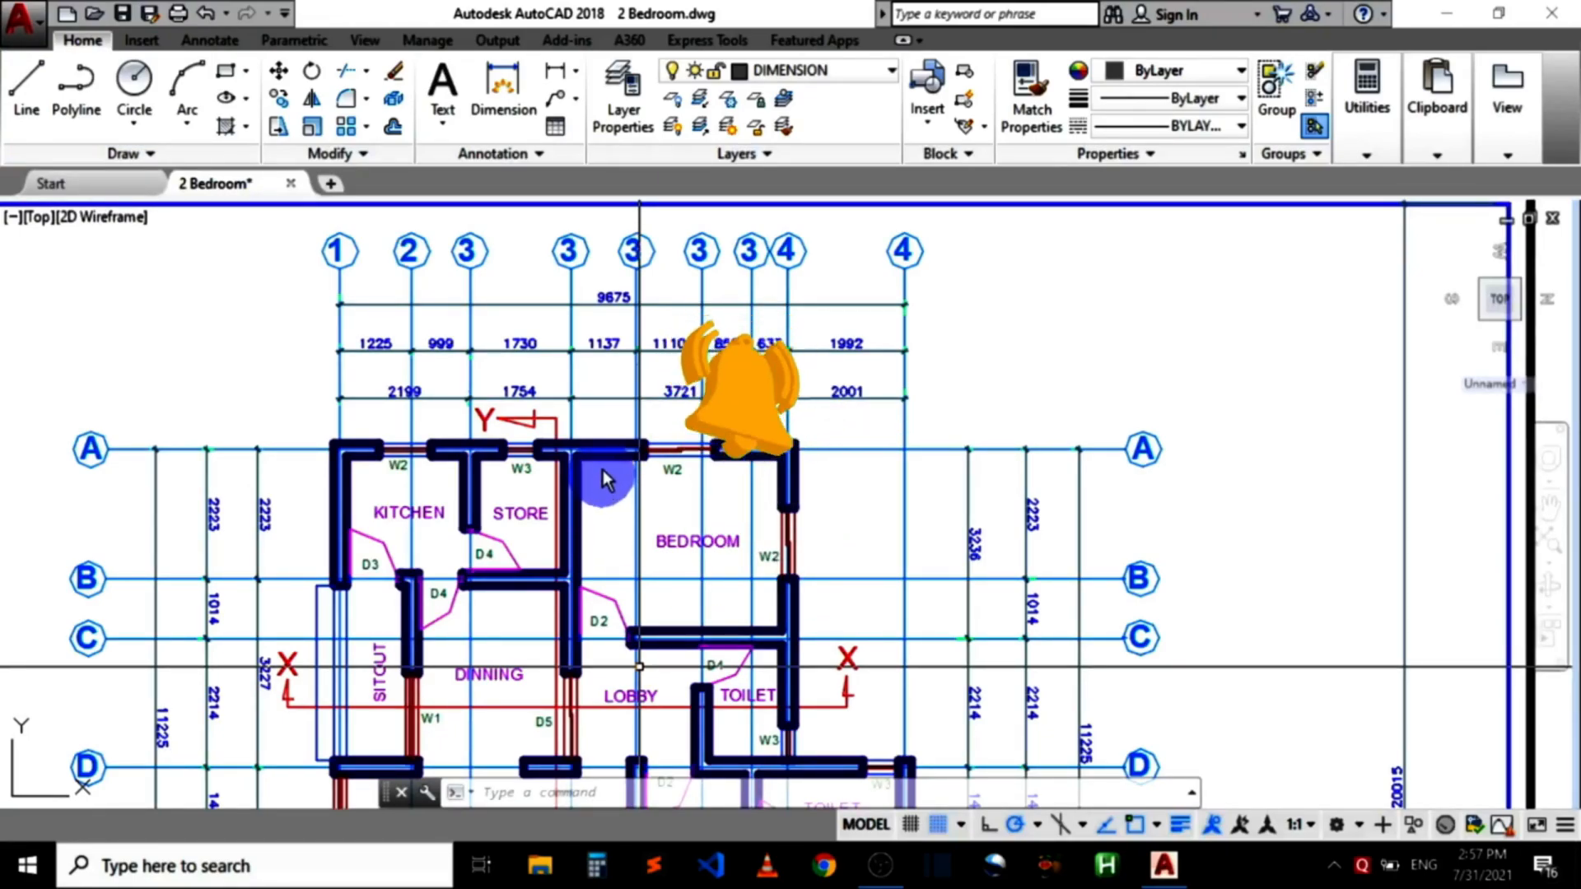
Select the outer and inner wall lines beside the bedroom's upper W2 window, together with the grid line crossing them.
{"action": "scroll", "coordinate": [618, 467], "scroll_direction": "up", "scroll_amount": 4}
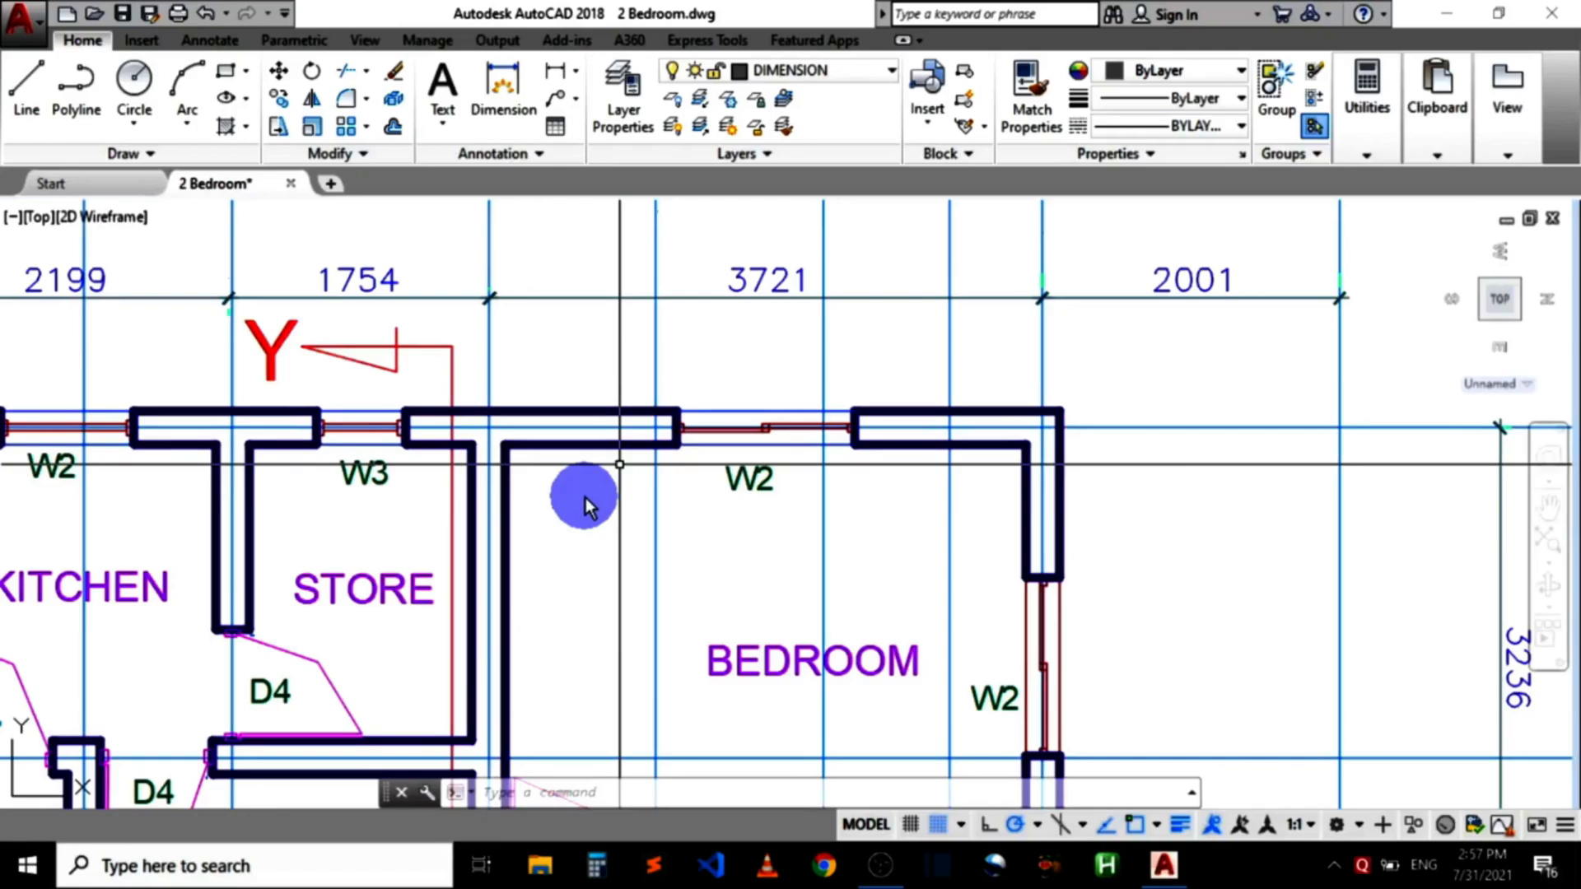
{"action": "left_click", "coordinate": [536, 409]}
{"action": "left_click", "coordinate": [531, 410]}
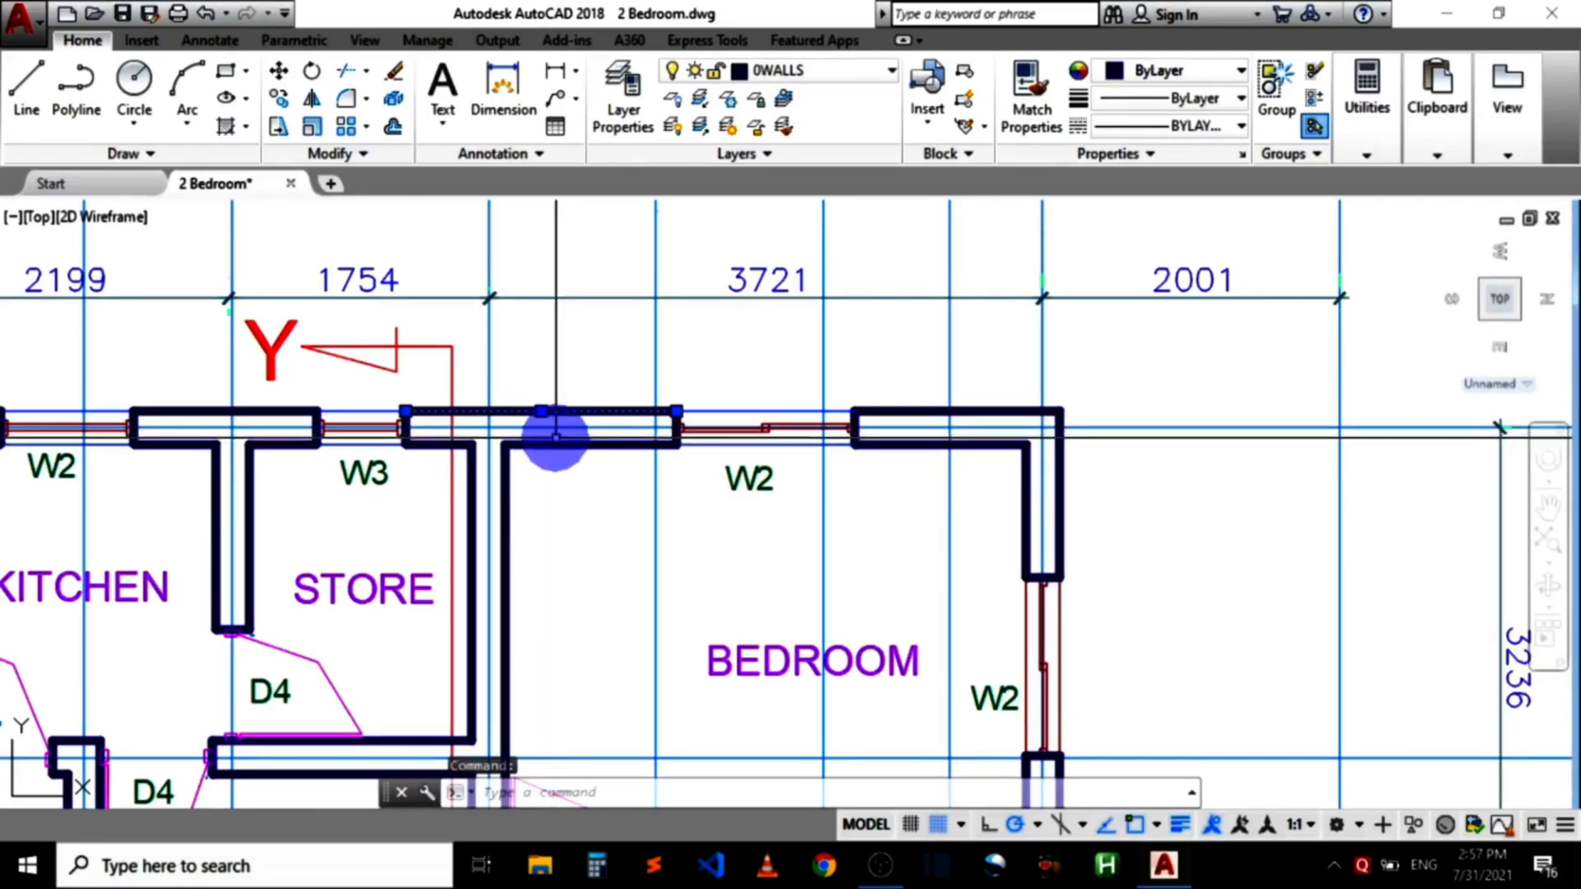
{"action": "left_click", "coordinate": [554, 444]}
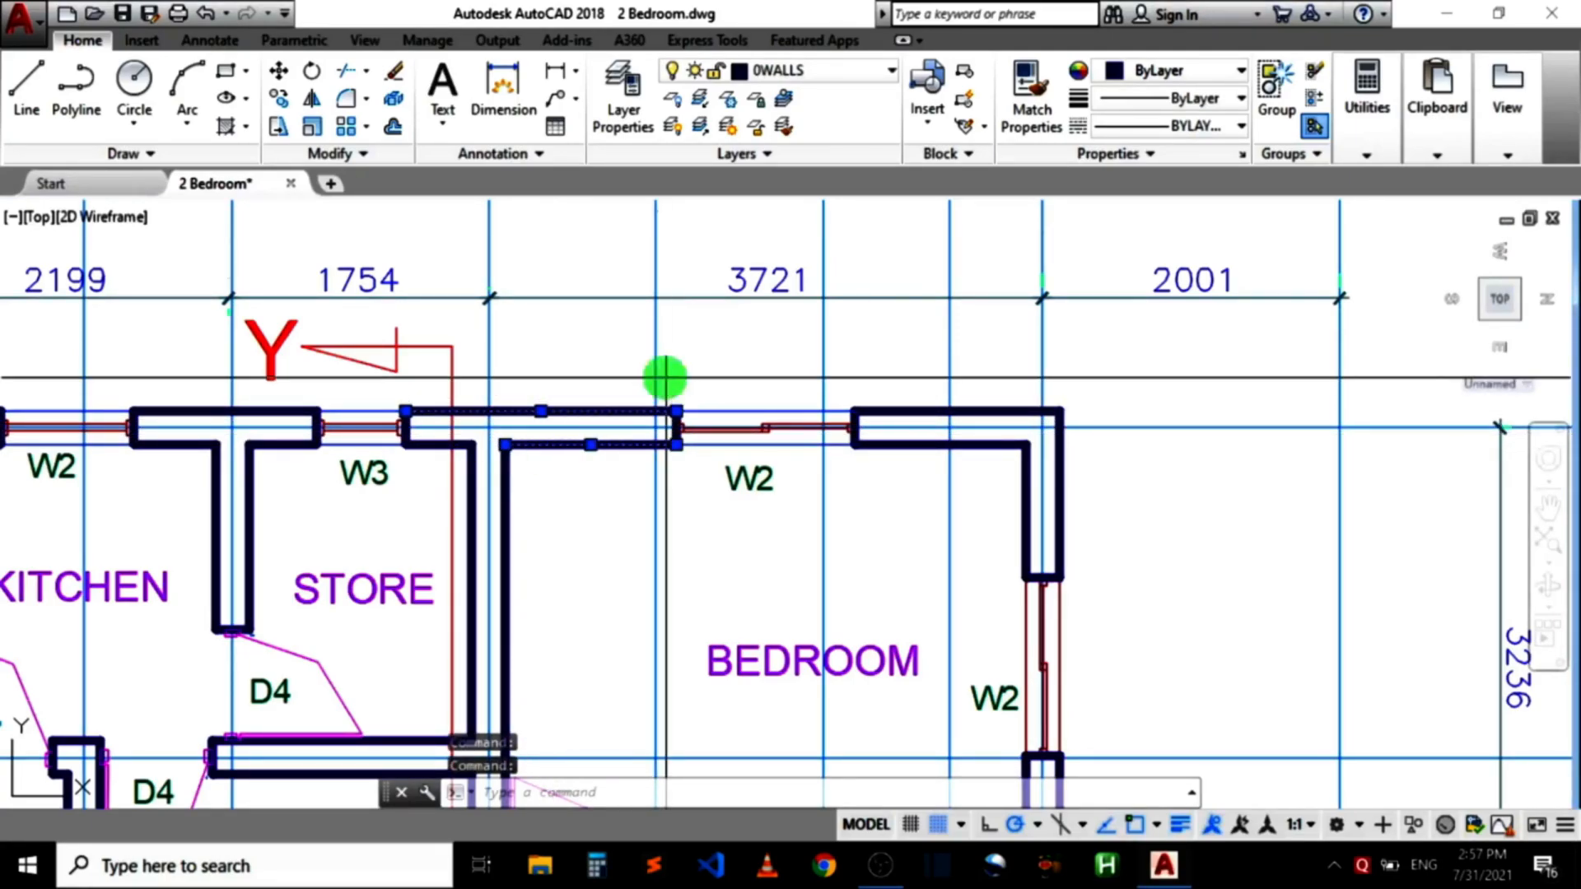
{"action": "left_click", "coordinate": [665, 377]}
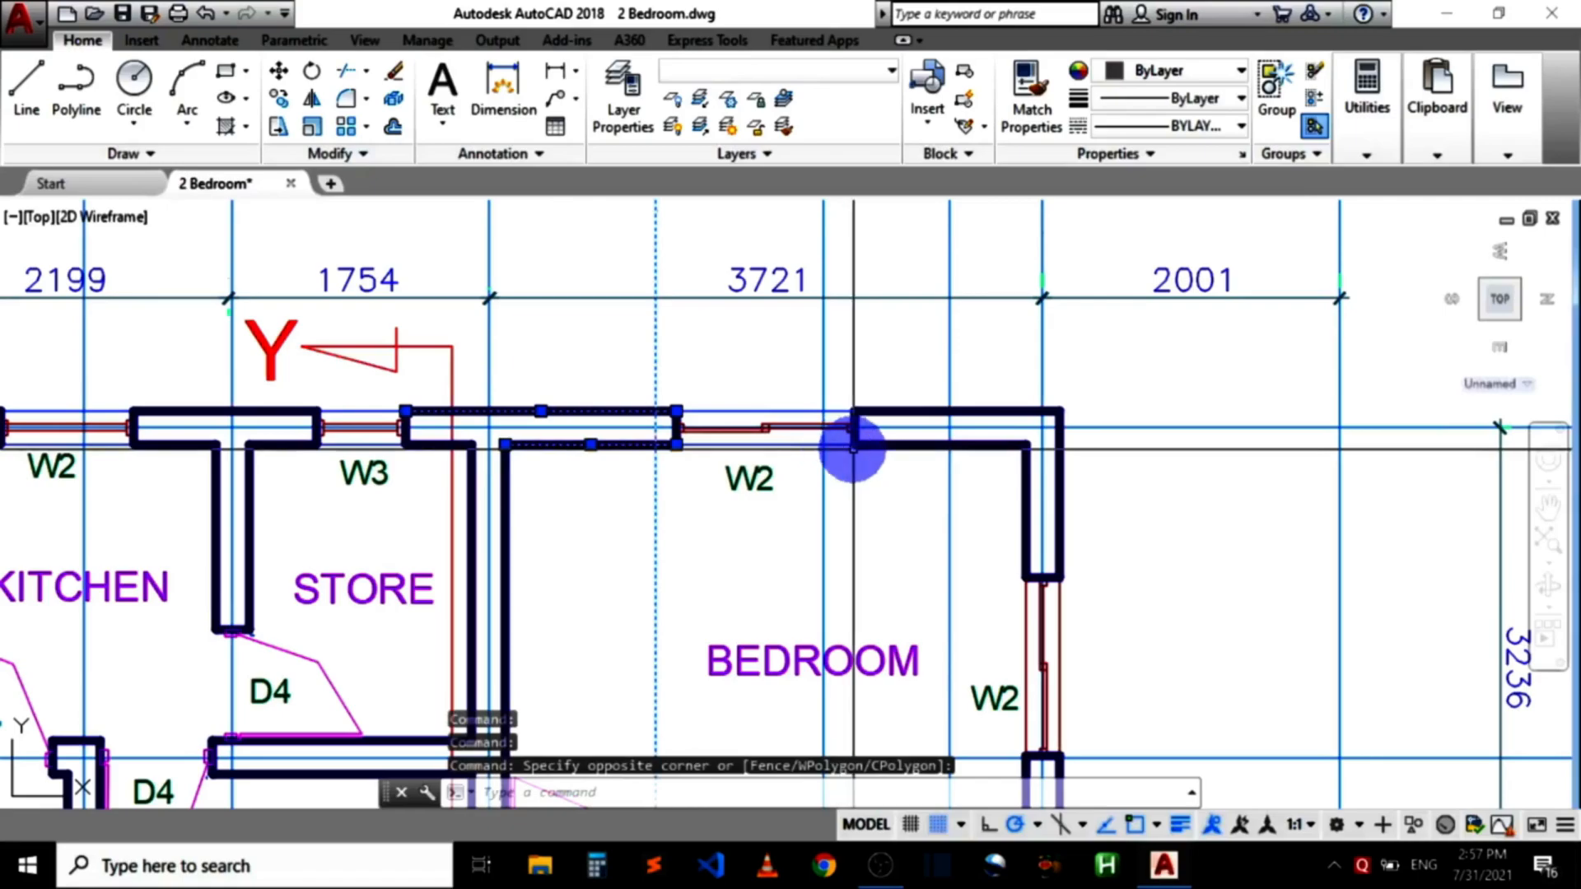
Examine the selected wall lines along the upper wall of the floor plan, both close up and within the whole plan.
{"action": "scroll", "coordinate": [830, 416], "scroll_direction": "down", "scroll_amount": 8}
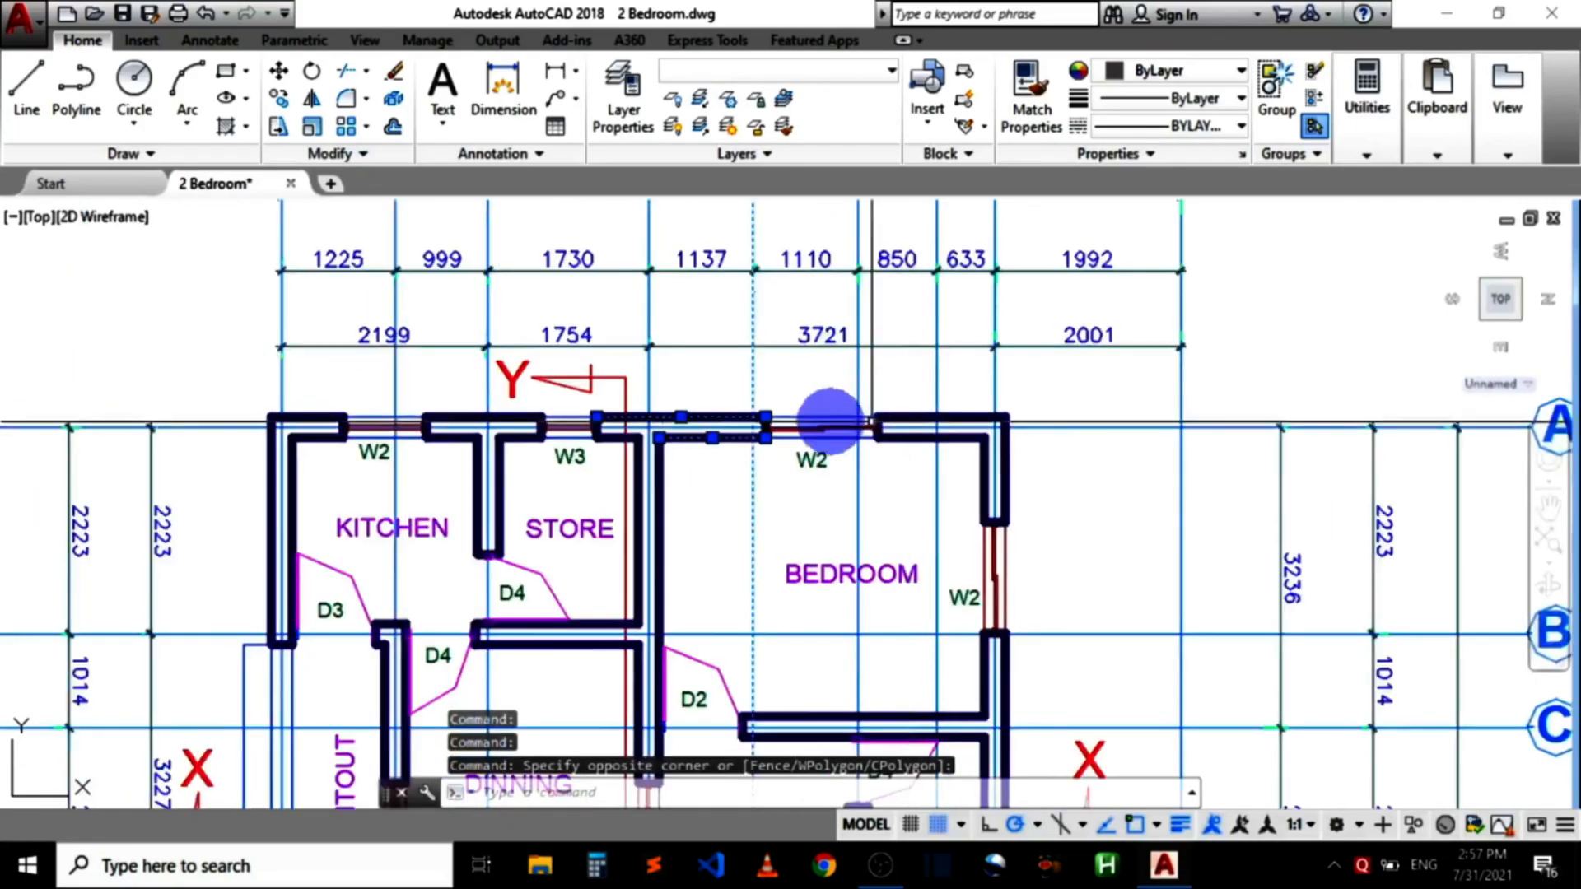
{"action": "scroll", "coordinate": [865, 397], "scroll_direction": "up", "scroll_amount": 8}
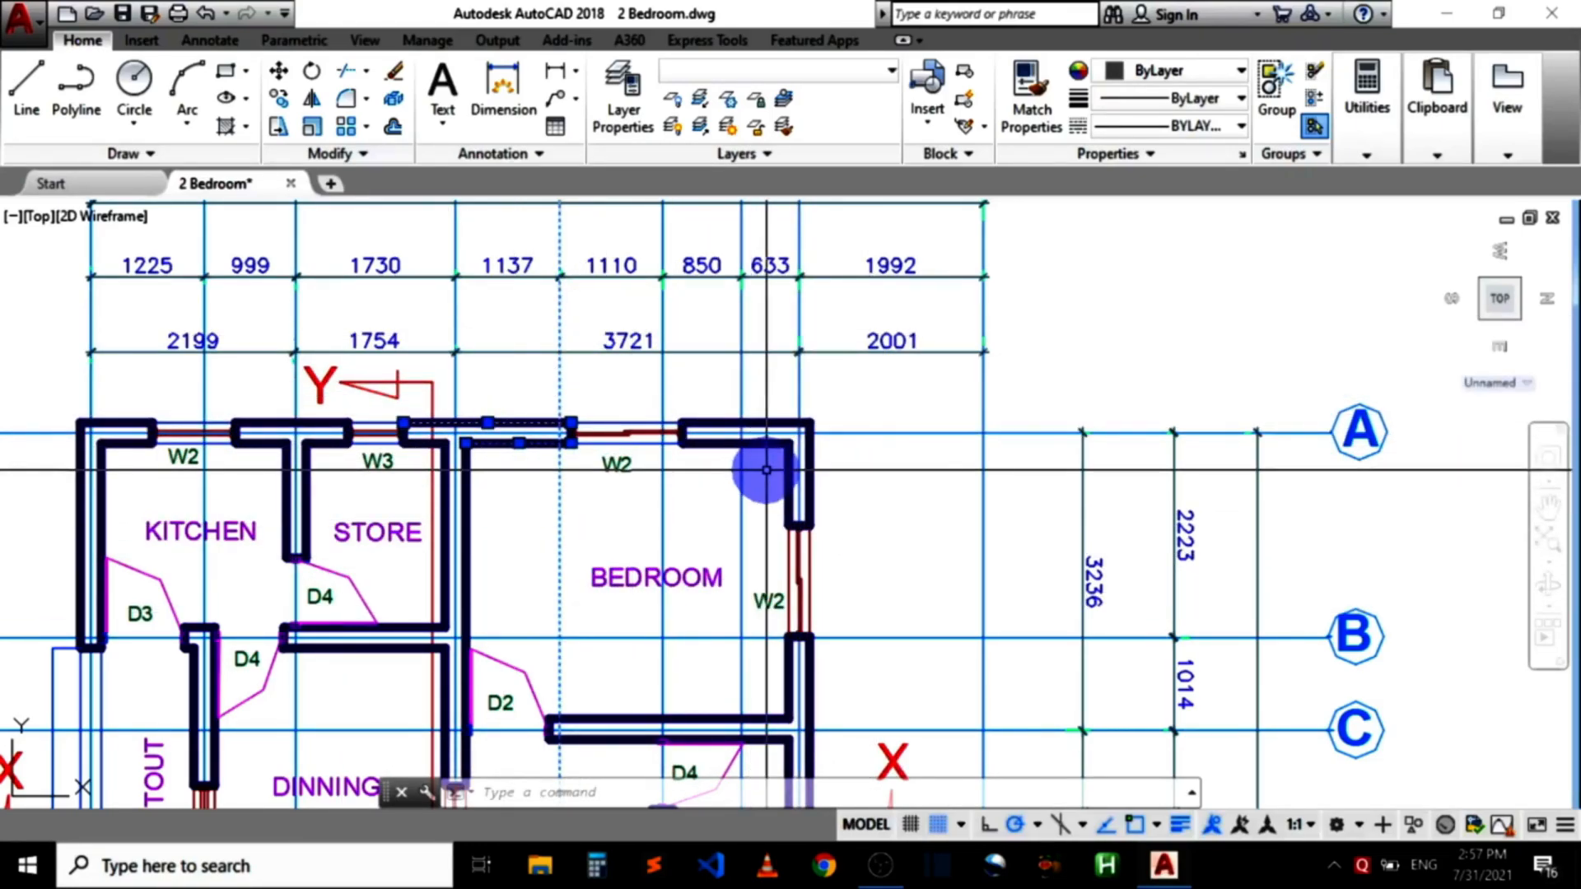
{"action": "scroll", "coordinate": [772, 450], "scroll_direction": "down", "scroll_amount": 3}
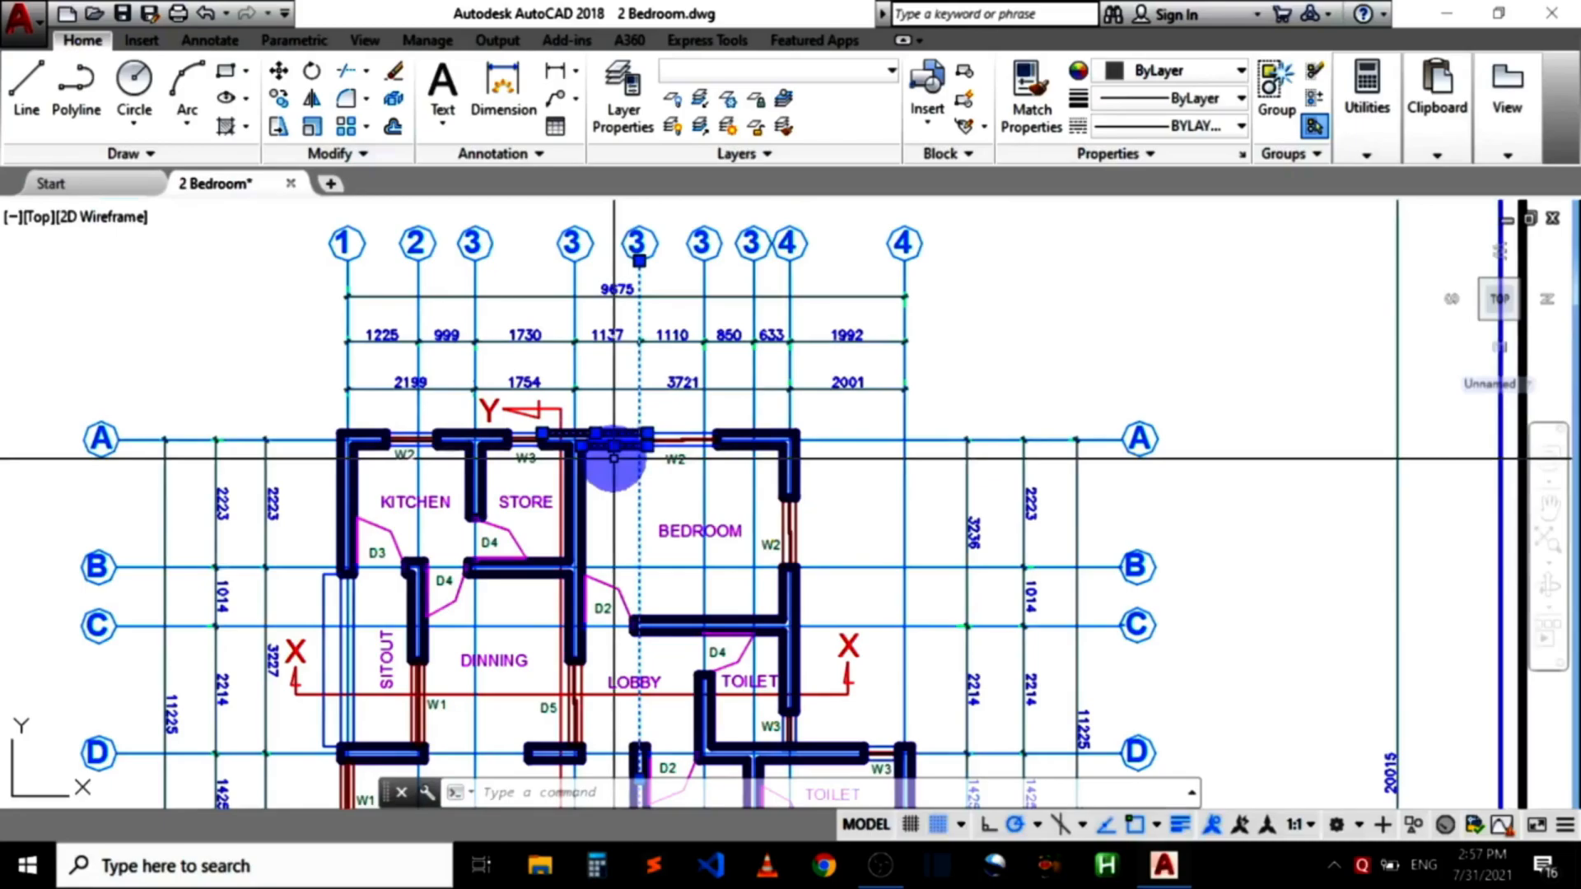
{"action": "scroll", "coordinate": [620, 452], "scroll_direction": "up", "scroll_amount": 3}
{"action": "scroll", "coordinate": [619, 452], "scroll_direction": "up", "scroll_amount": 2}
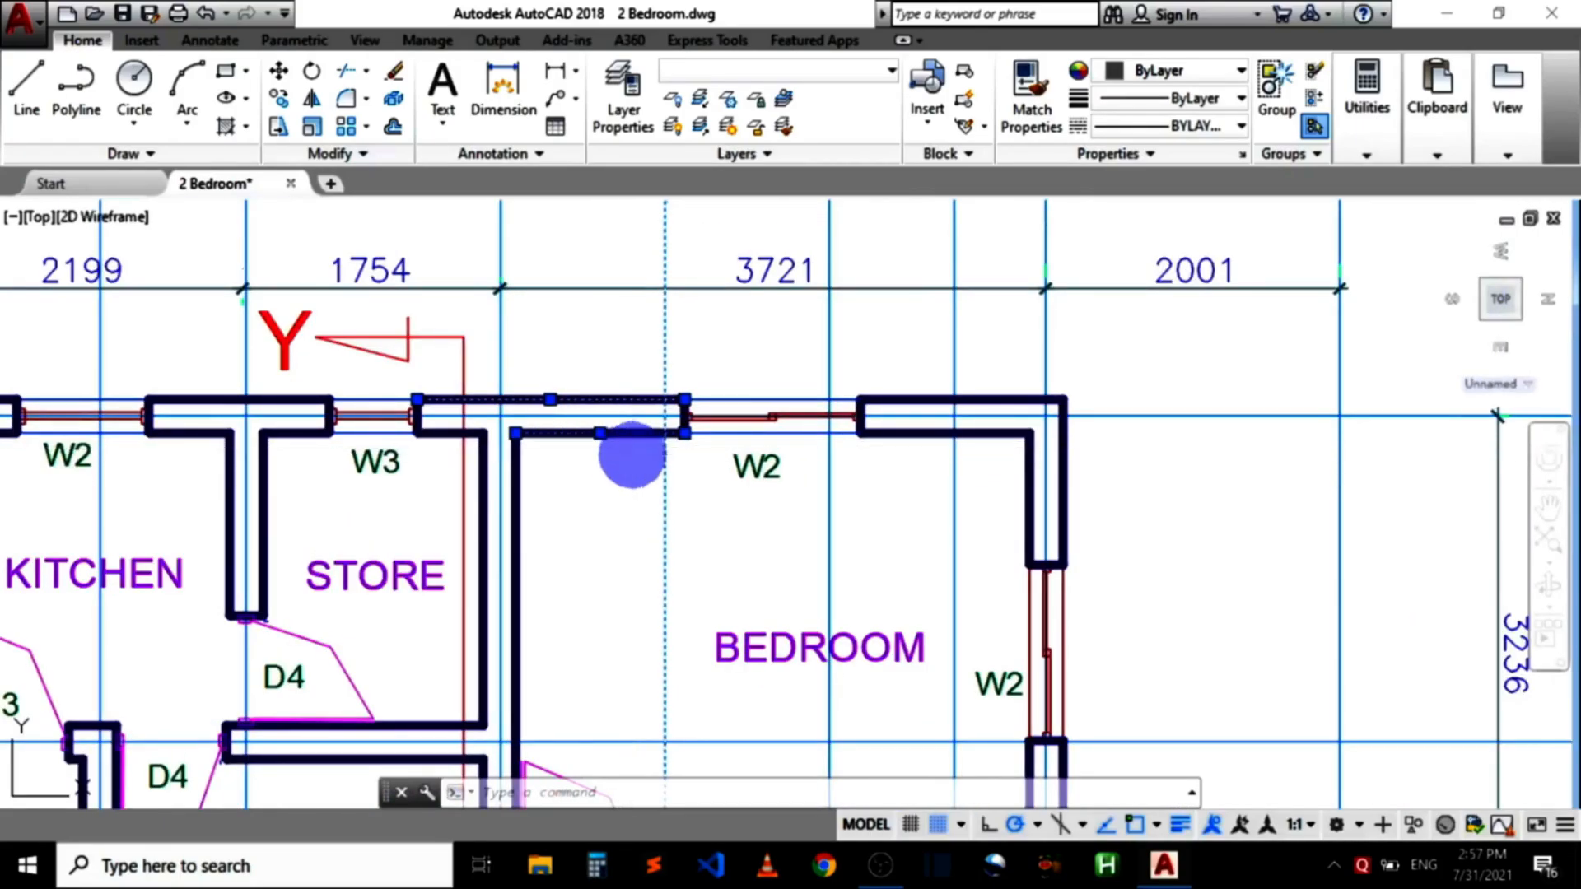
{"action": "scroll", "coordinate": [628, 458], "scroll_direction": "down", "scroll_amount": 4}
{"action": "scroll", "coordinate": [579, 448], "scroll_direction": "up", "scroll_amount": 3}
{"action": "scroll", "coordinate": [542, 387], "scroll_direction": "up", "scroll_amount": 1}
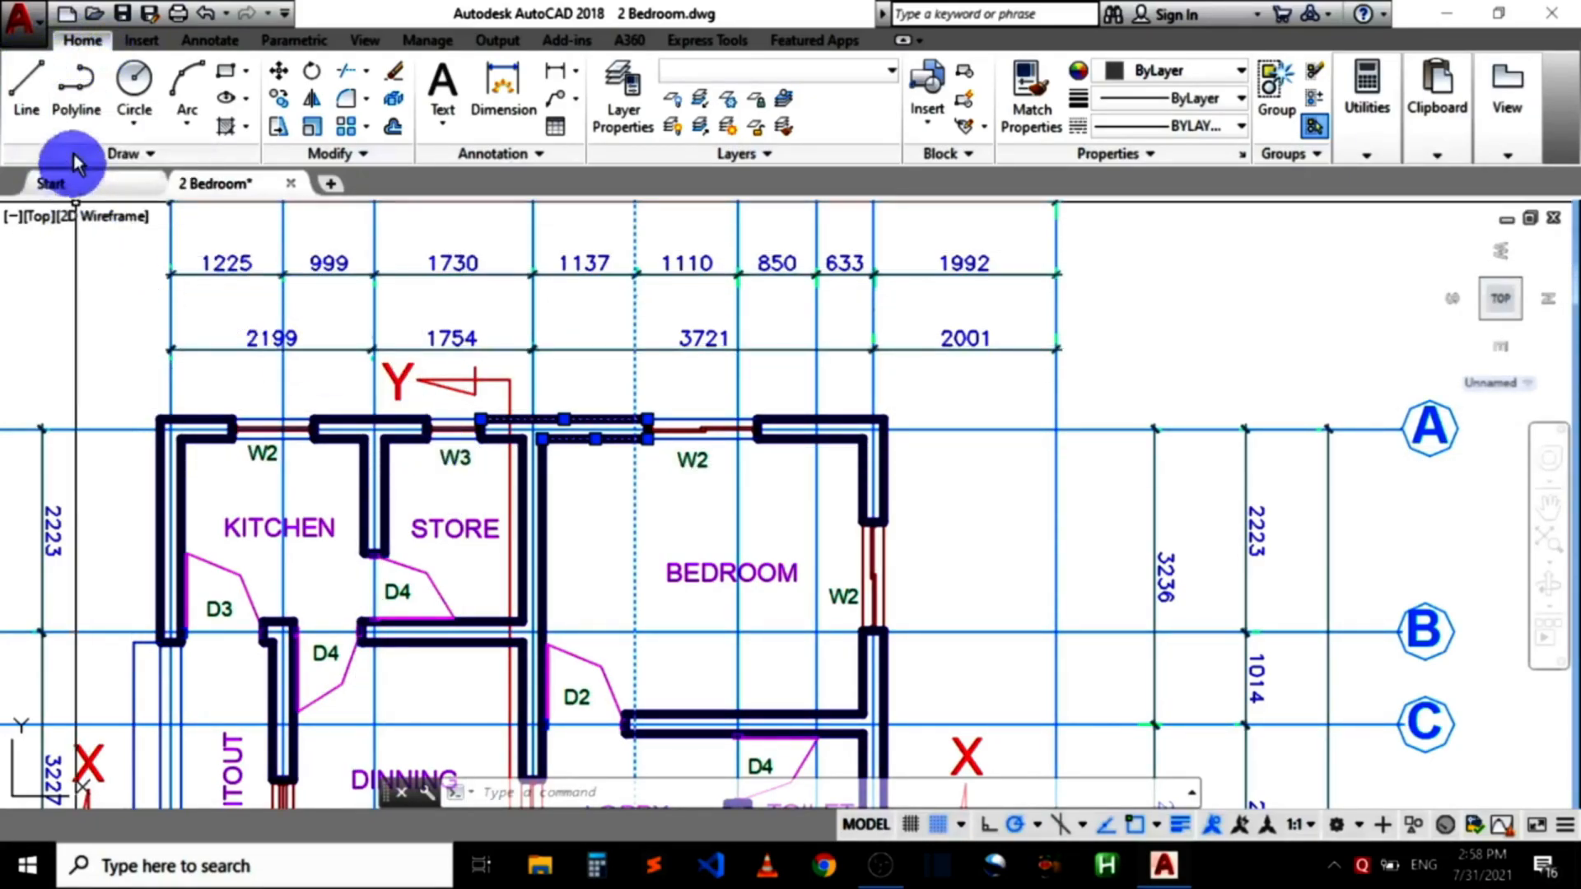
Draw four connected lines above the floor plan's frame: about 4700 horizontally, then down, left, and up across the first line.
{"action": "left_click", "coordinate": [33, 84]}
{"action": "scroll", "coordinate": [318, 529], "scroll_direction": "down", "scroll_amount": 6}
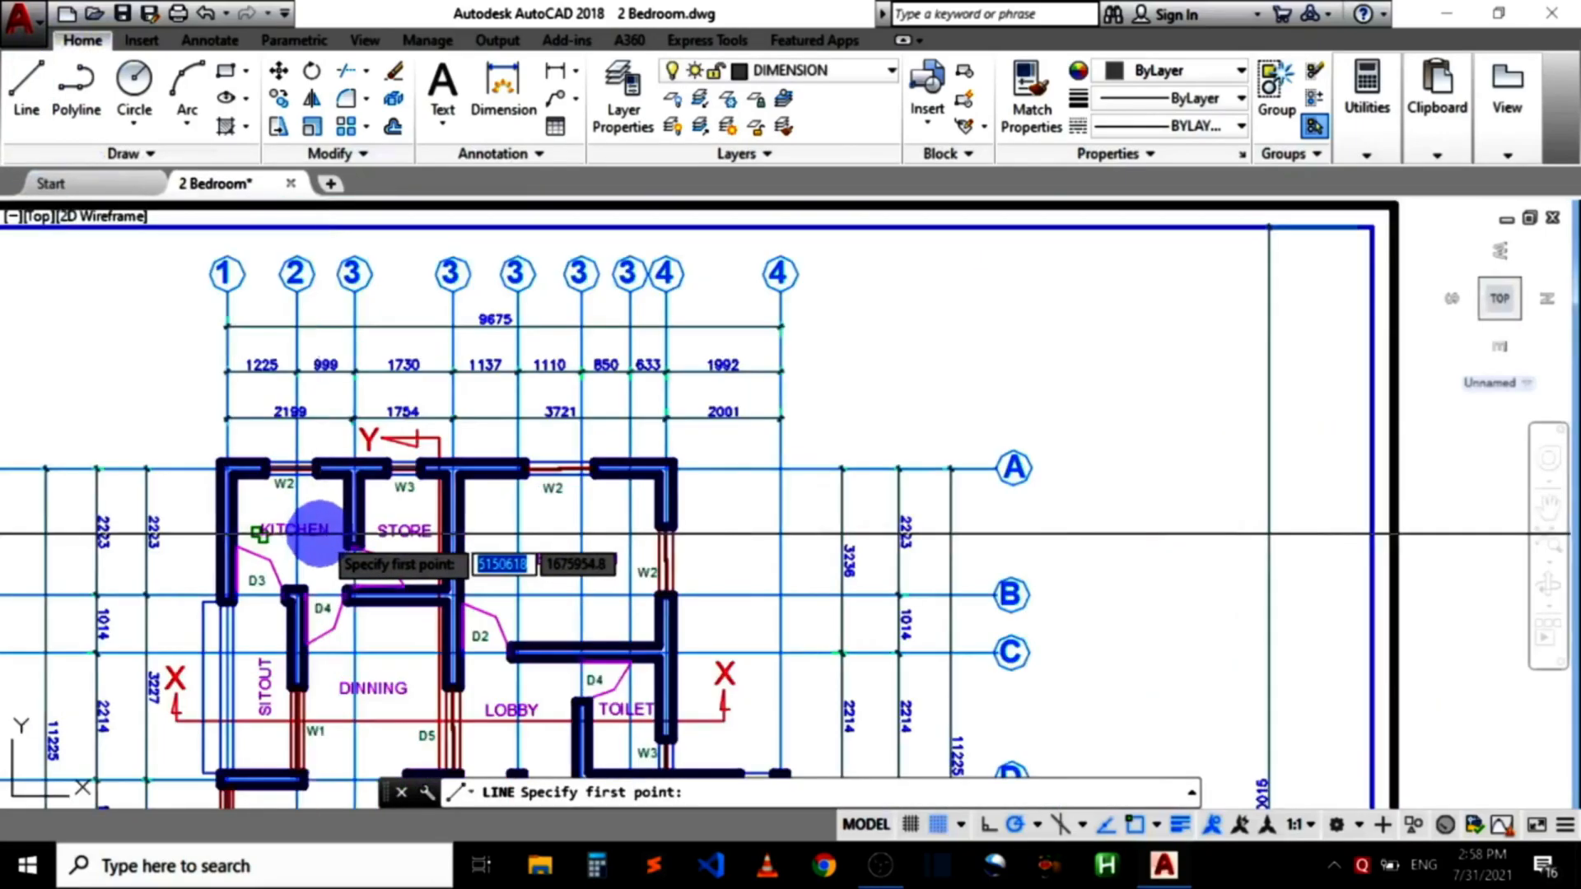
{"action": "scroll", "coordinate": [577, 354], "scroll_direction": "up", "scroll_amount": 4}
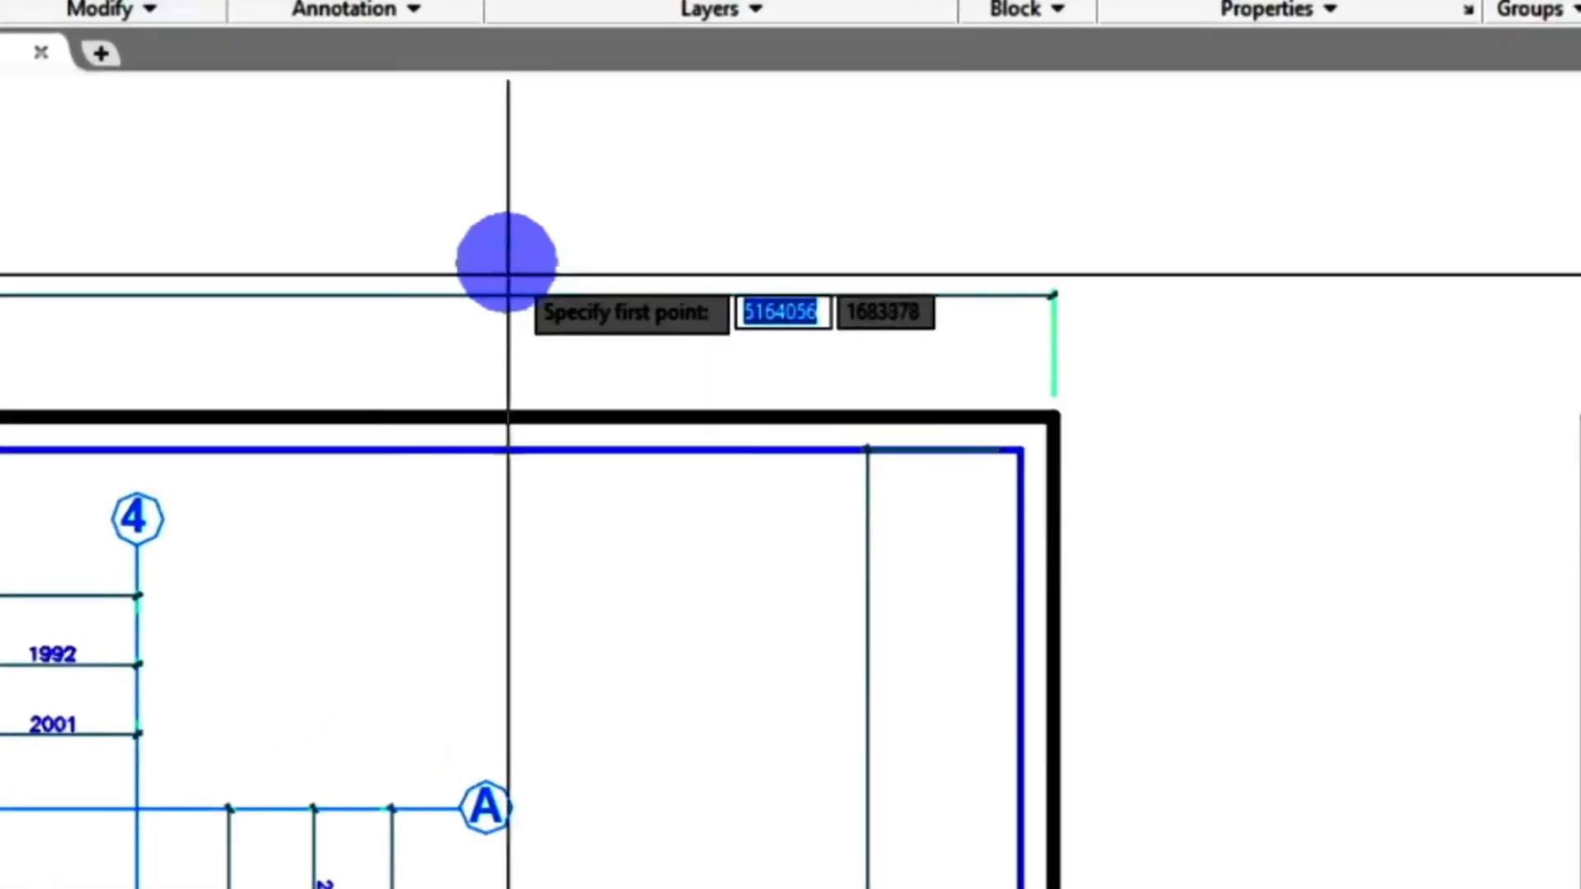
{"action": "left_click", "coordinate": [504, 222]}
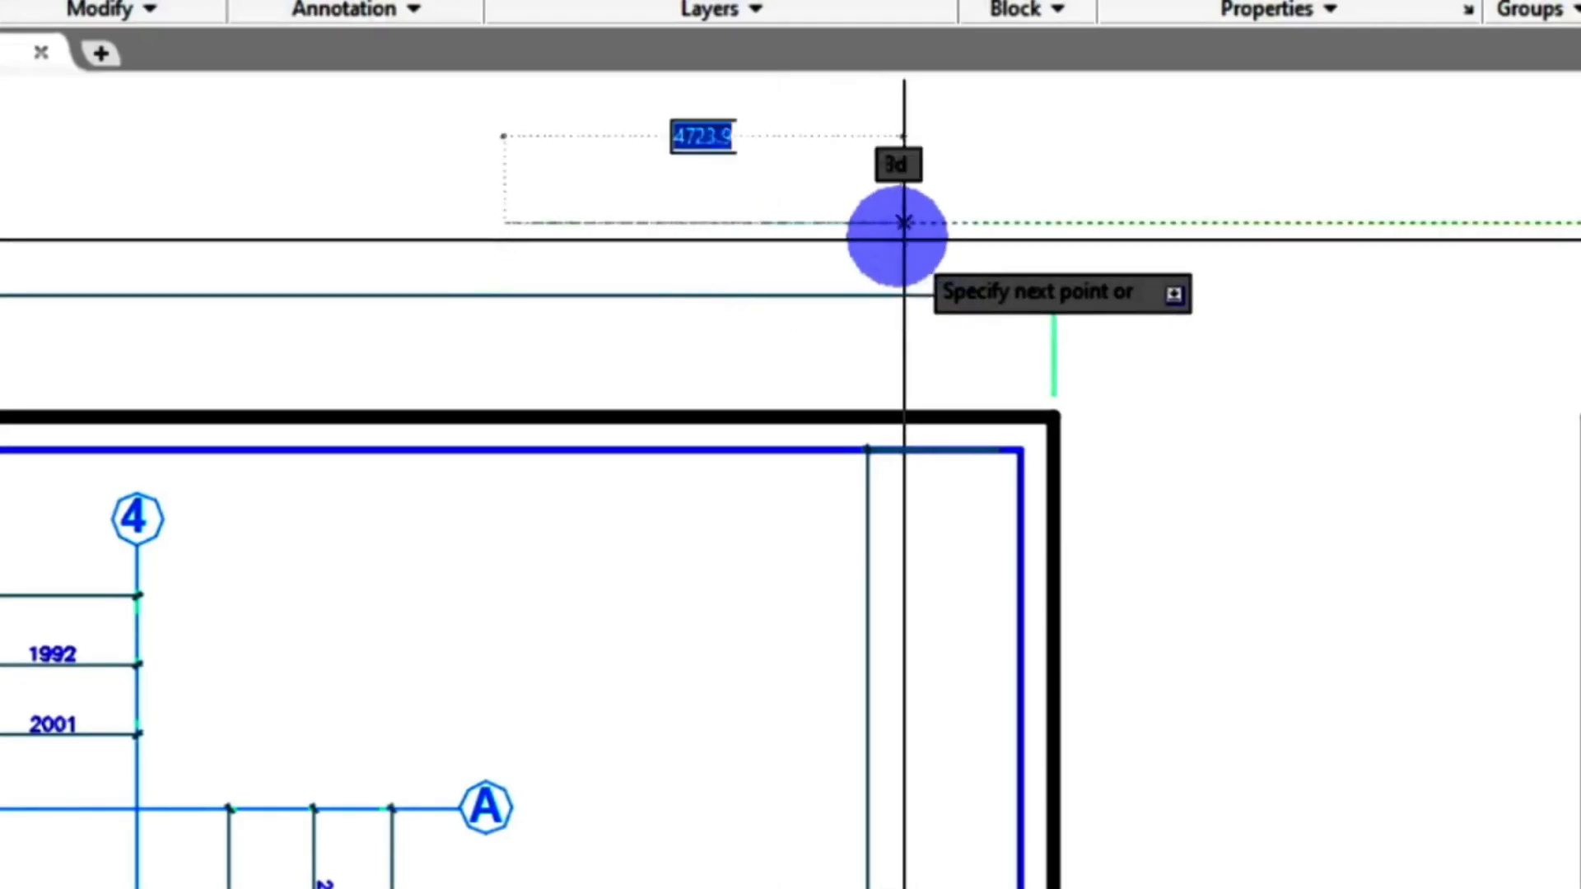
{"action": "left_click", "coordinate": [898, 224]}
{"action": "key", "text": "Escape"}
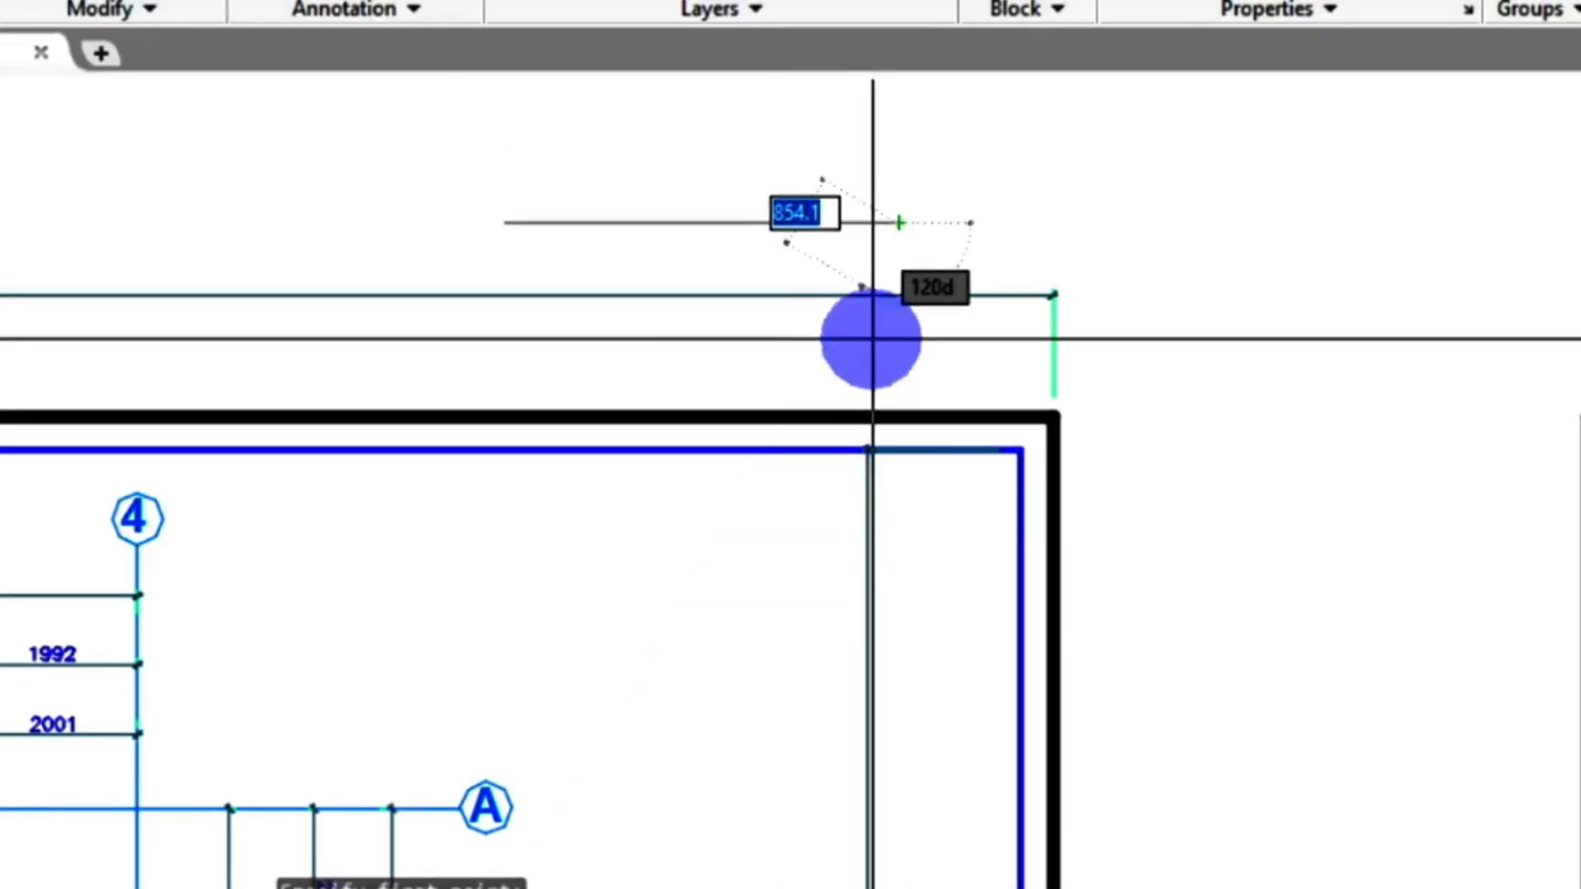
{"action": "left_click", "coordinate": [898, 353]}
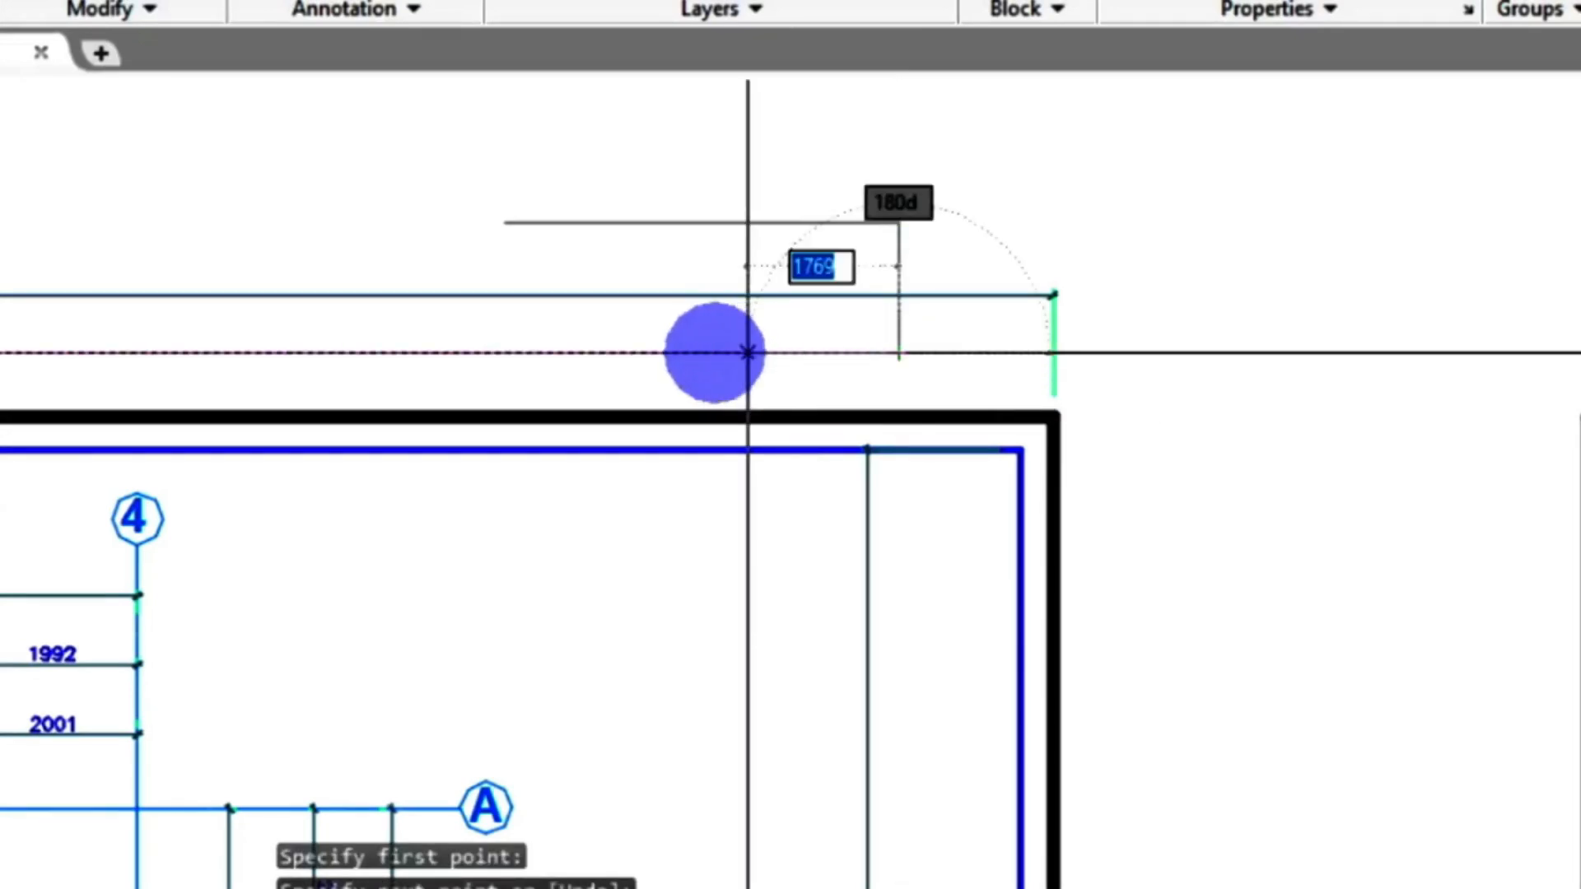
{"action": "left_click", "coordinate": [679, 352]}
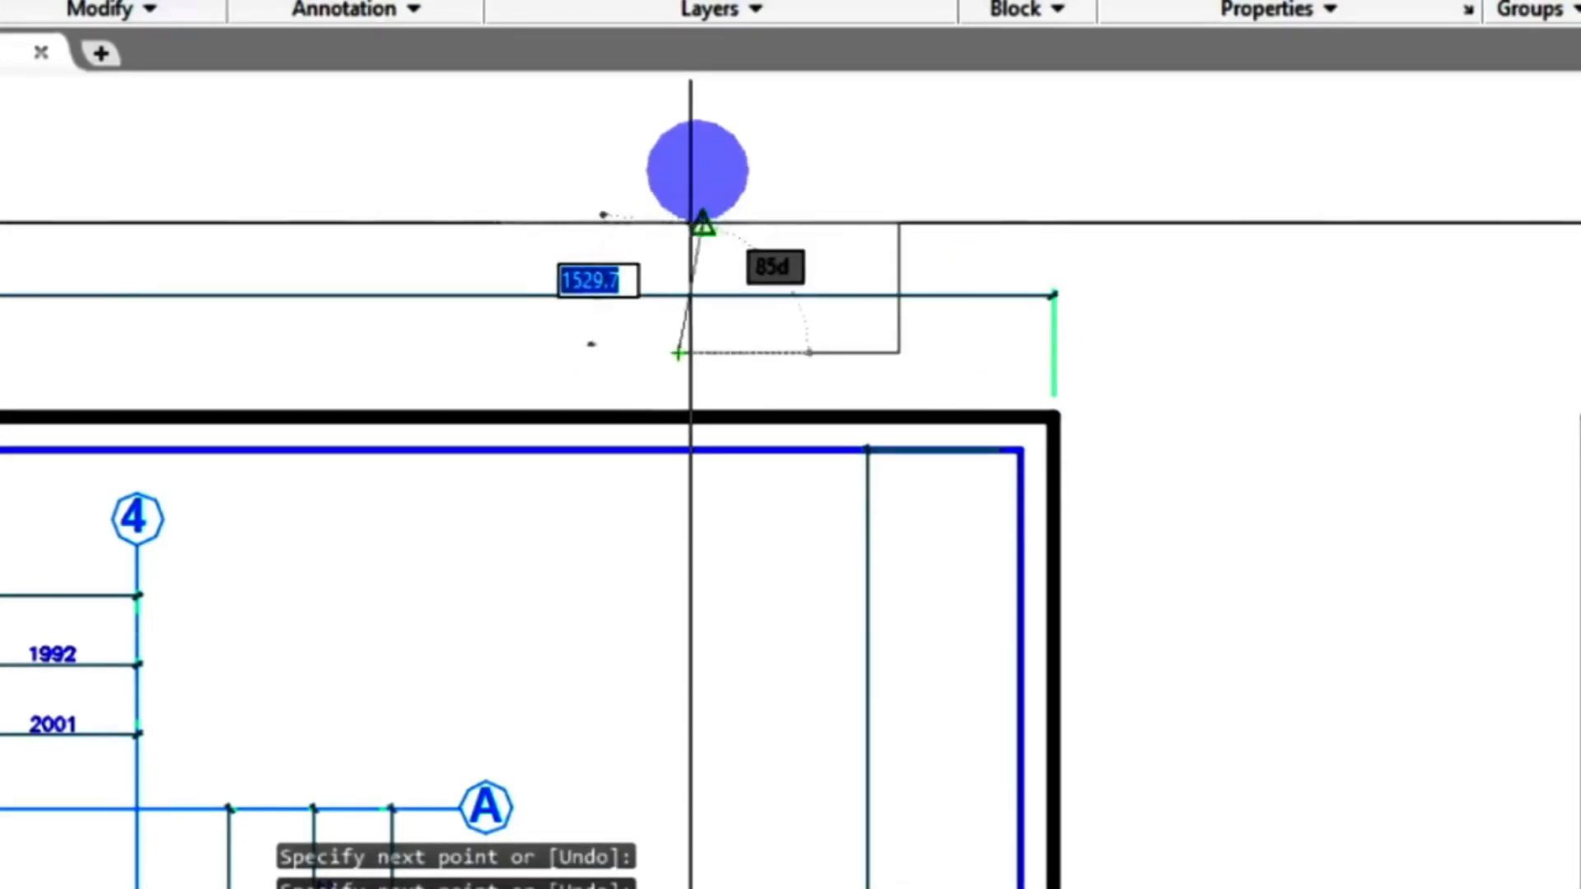
{"action": "left_click", "coordinate": [679, 148]}
{"action": "key", "text": "Return"}
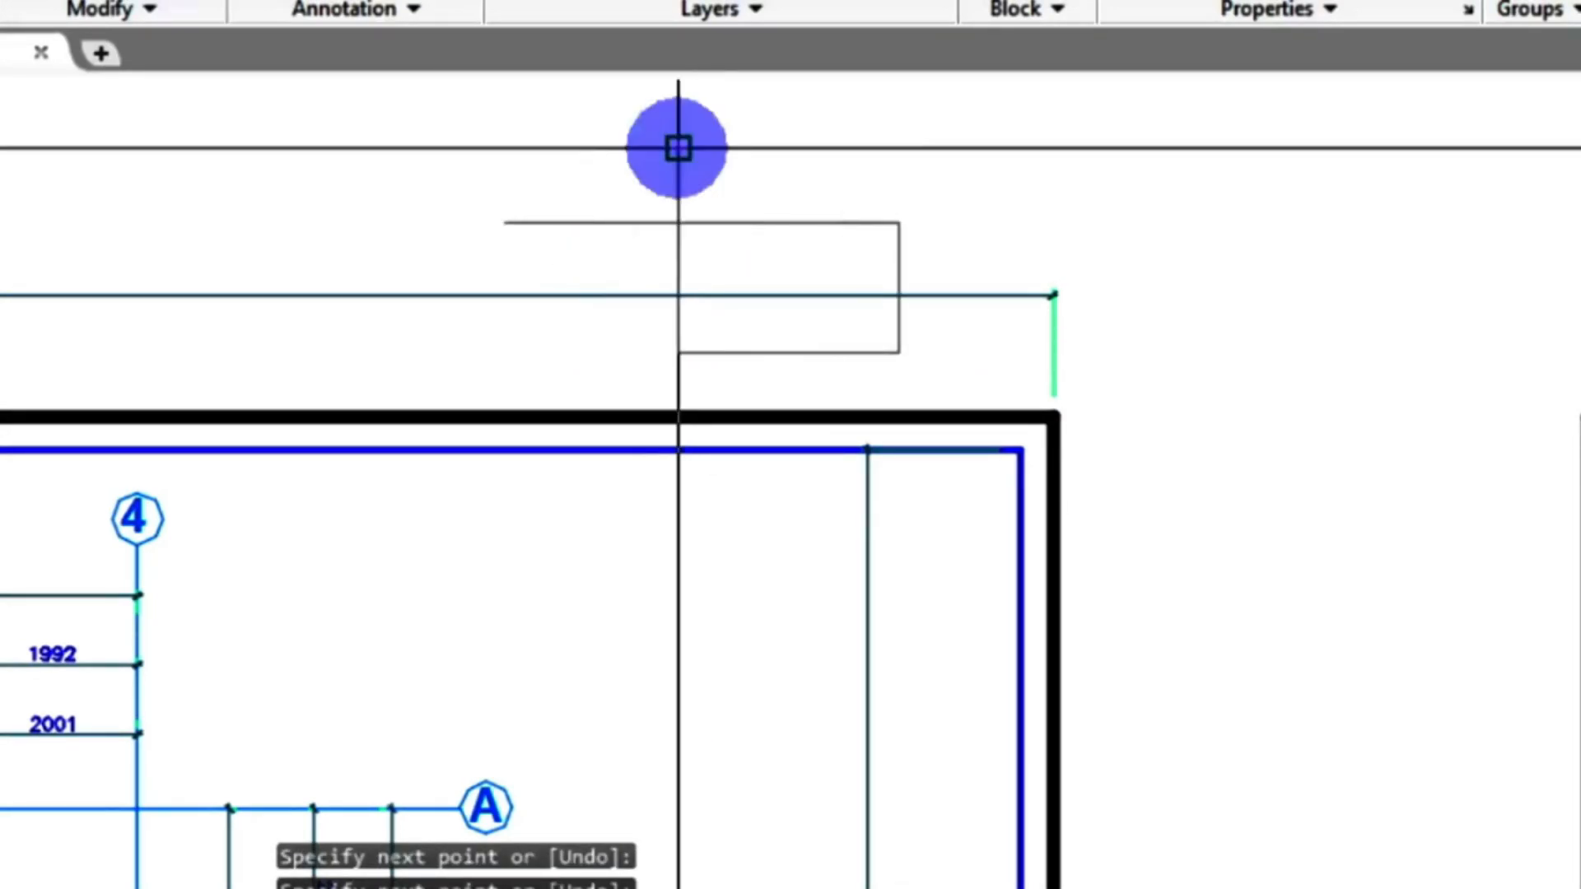
{"action": "key", "text": "Return"}
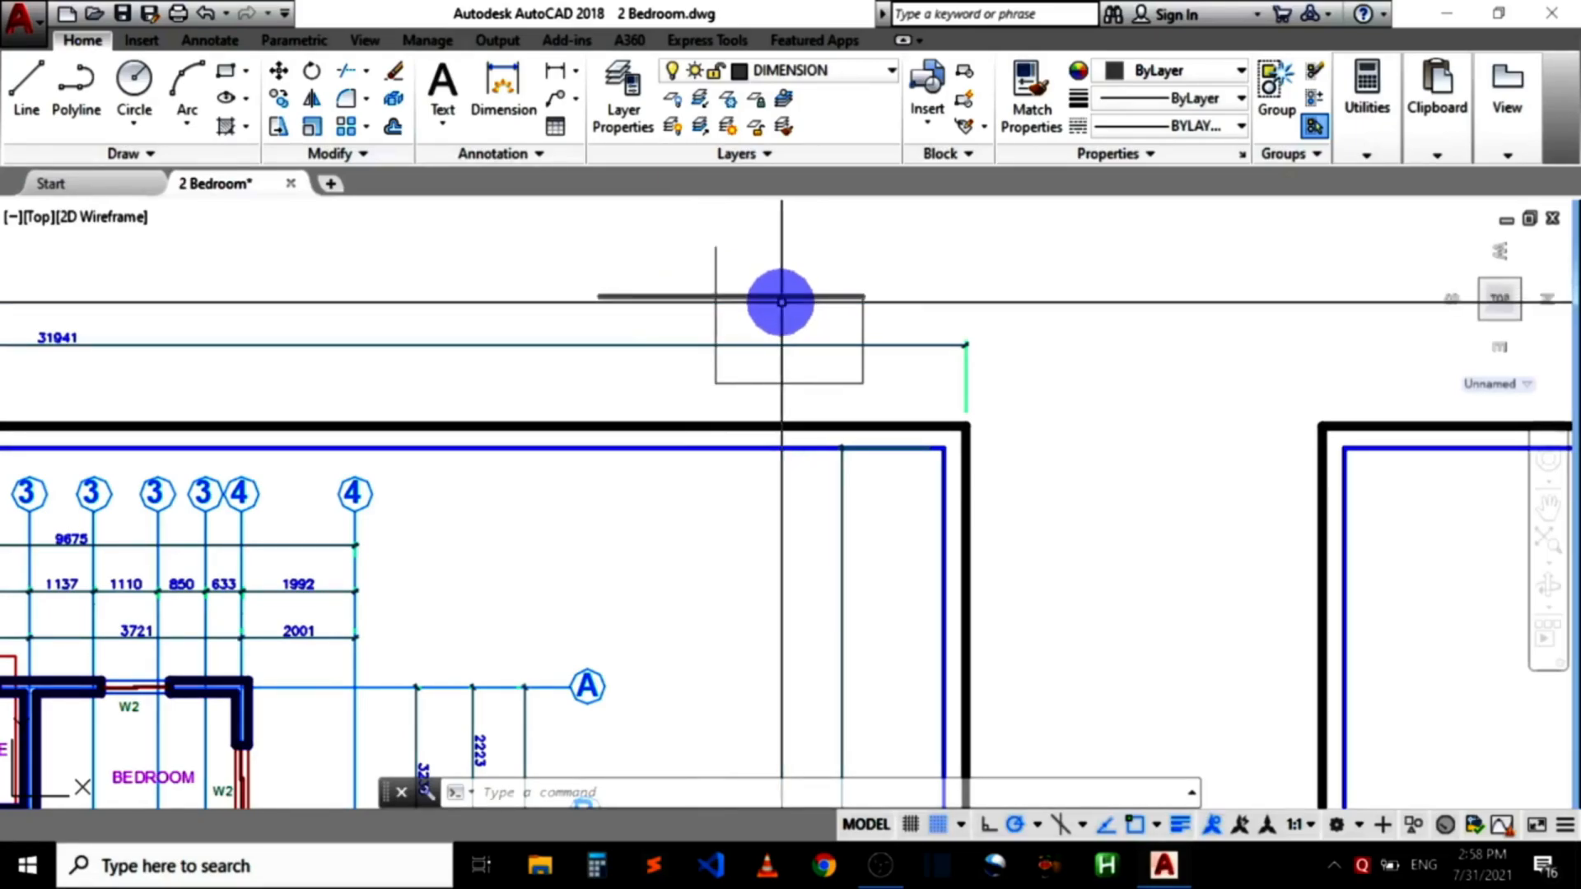
Start a polyline in the empty area above the sheets with a horizontal first segment 10000 long toward the right.
{"action": "scroll", "coordinate": [776, 304], "scroll_direction": "up", "scroll_amount": 3}
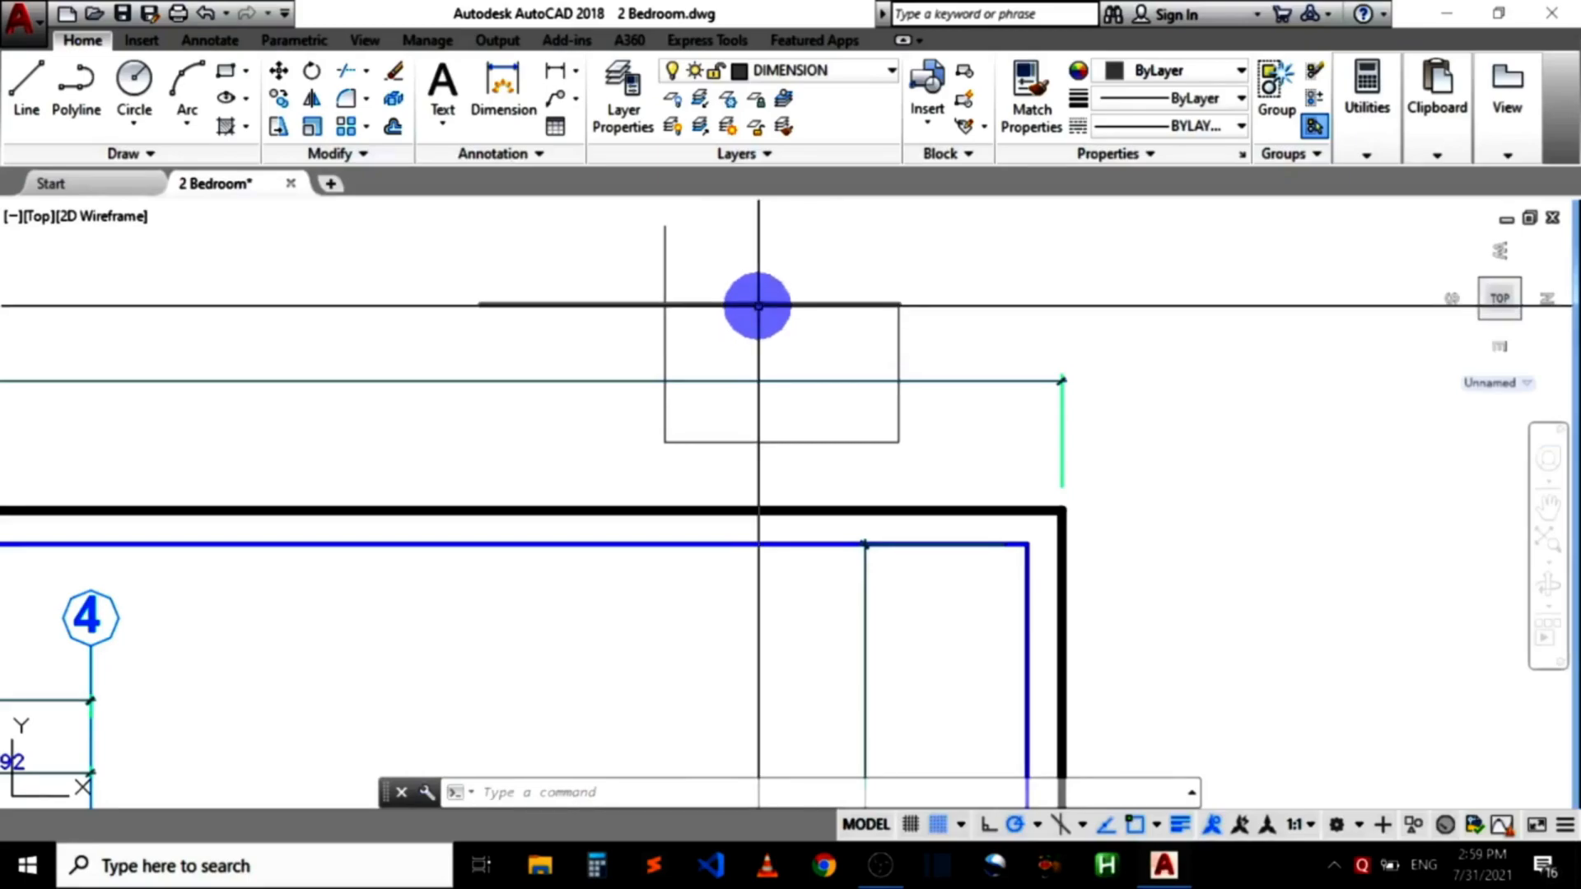
{"action": "scroll", "coordinate": [758, 302], "scroll_direction": "up", "scroll_amount": 2}
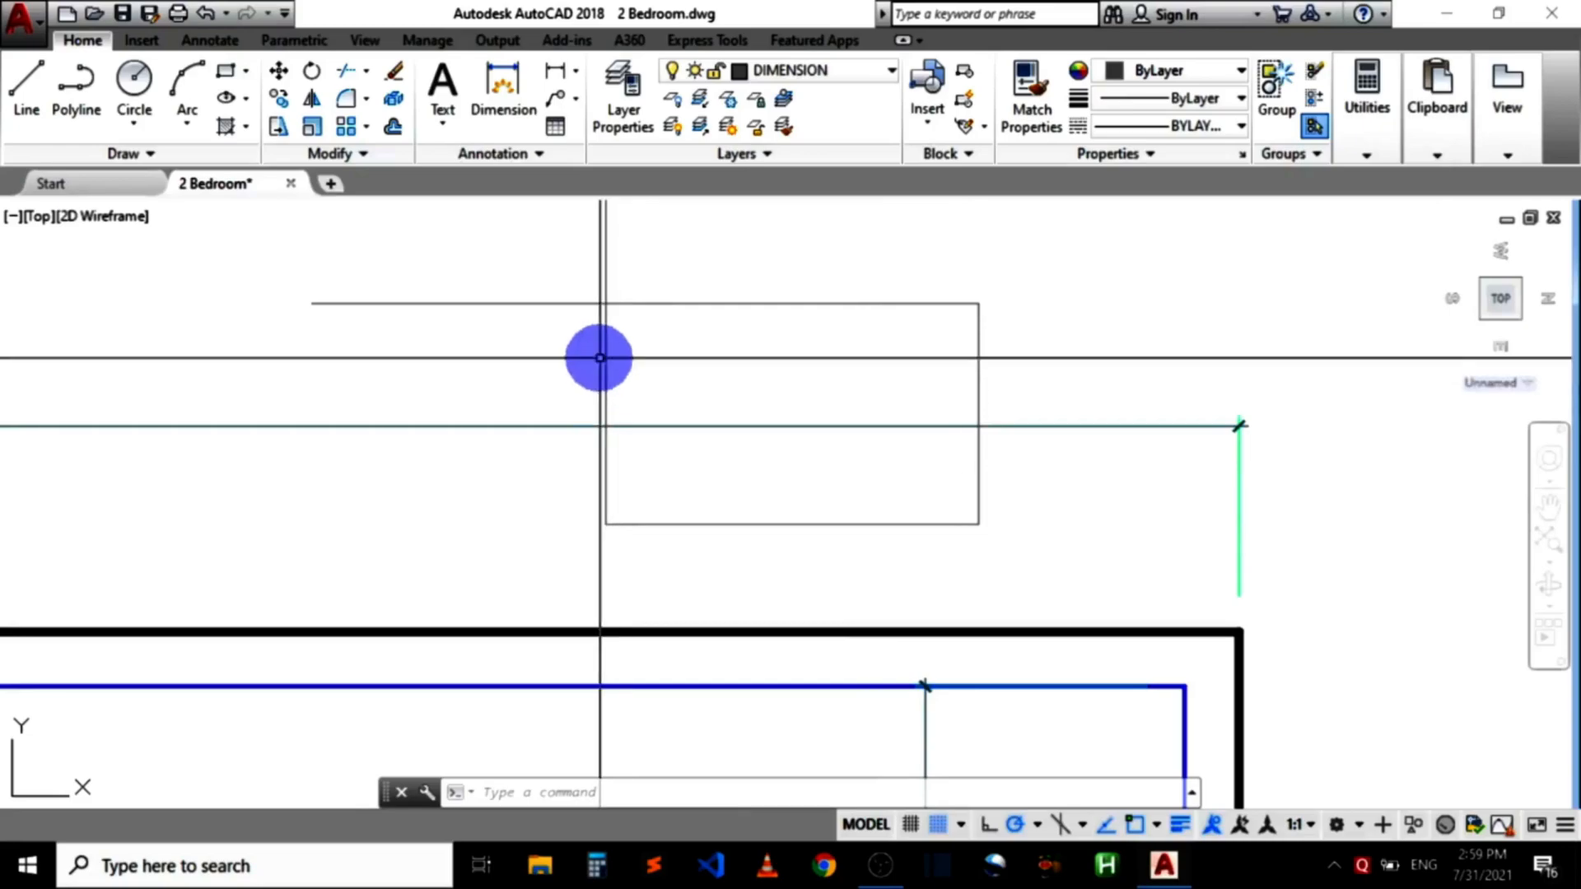
{"action": "scroll", "coordinate": [670, 404], "scroll_direction": "down", "scroll_amount": 2}
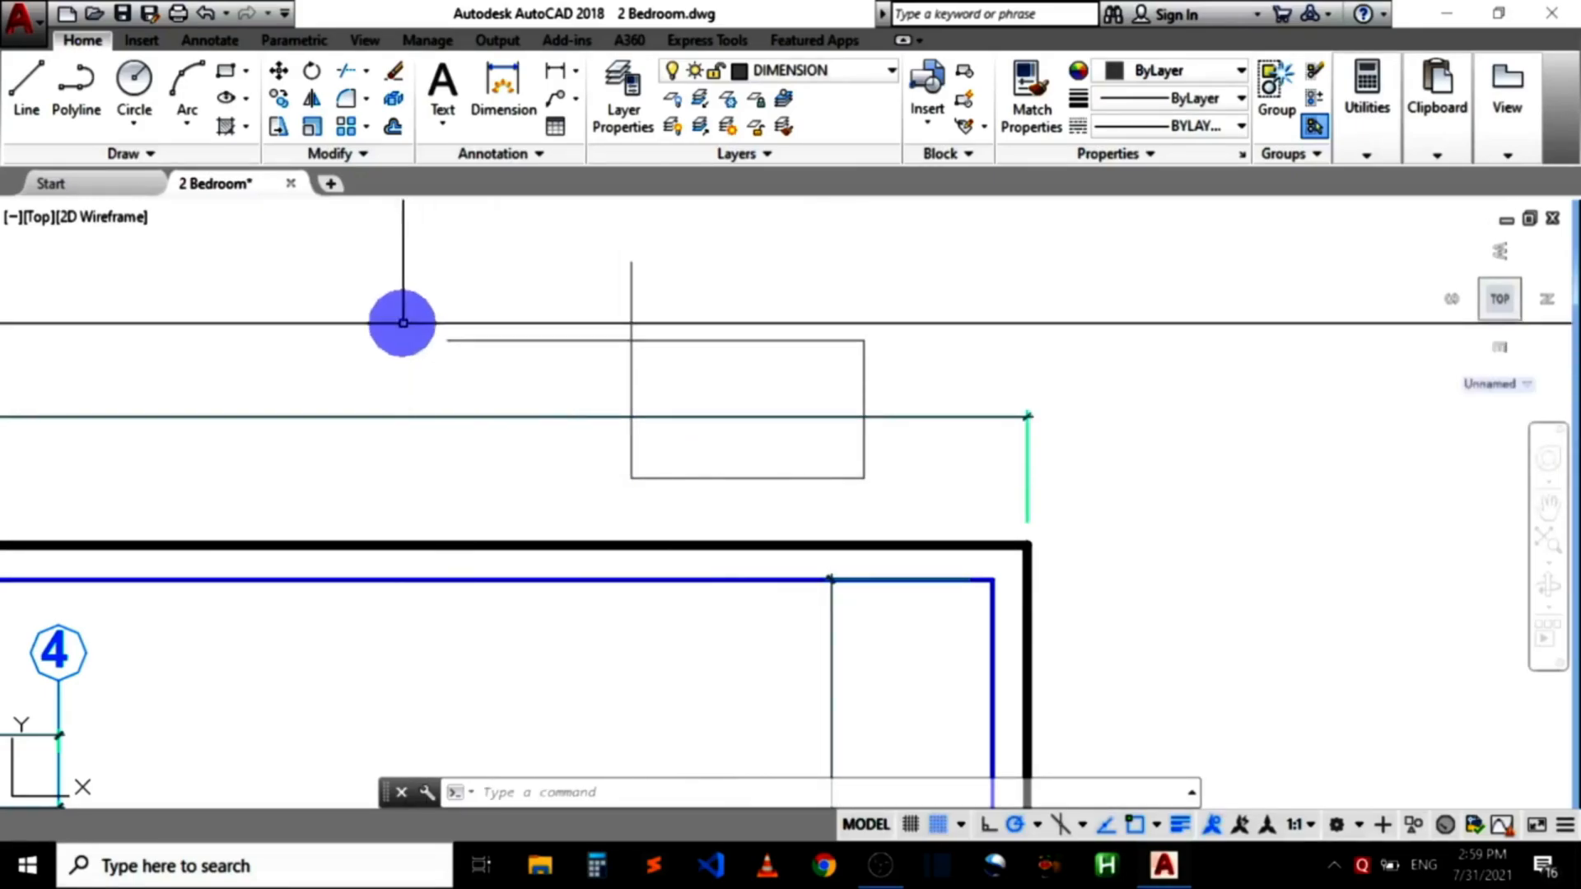
{"action": "scroll", "coordinate": [498, 392], "scroll_direction": "down", "scroll_amount": 4}
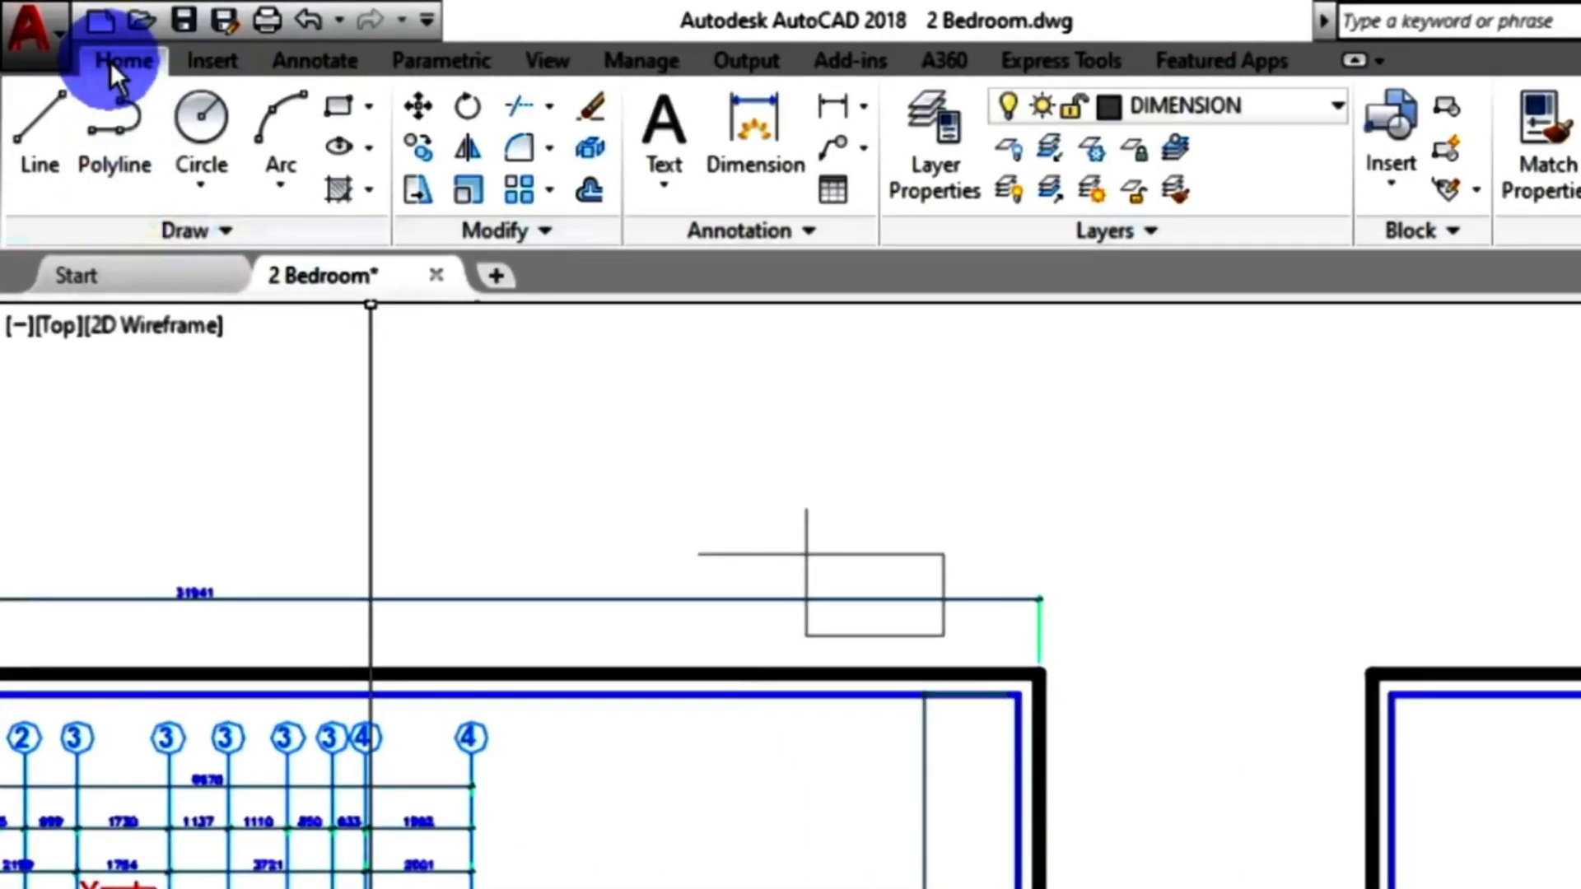
{"action": "left_click", "coordinate": [123, 132]}
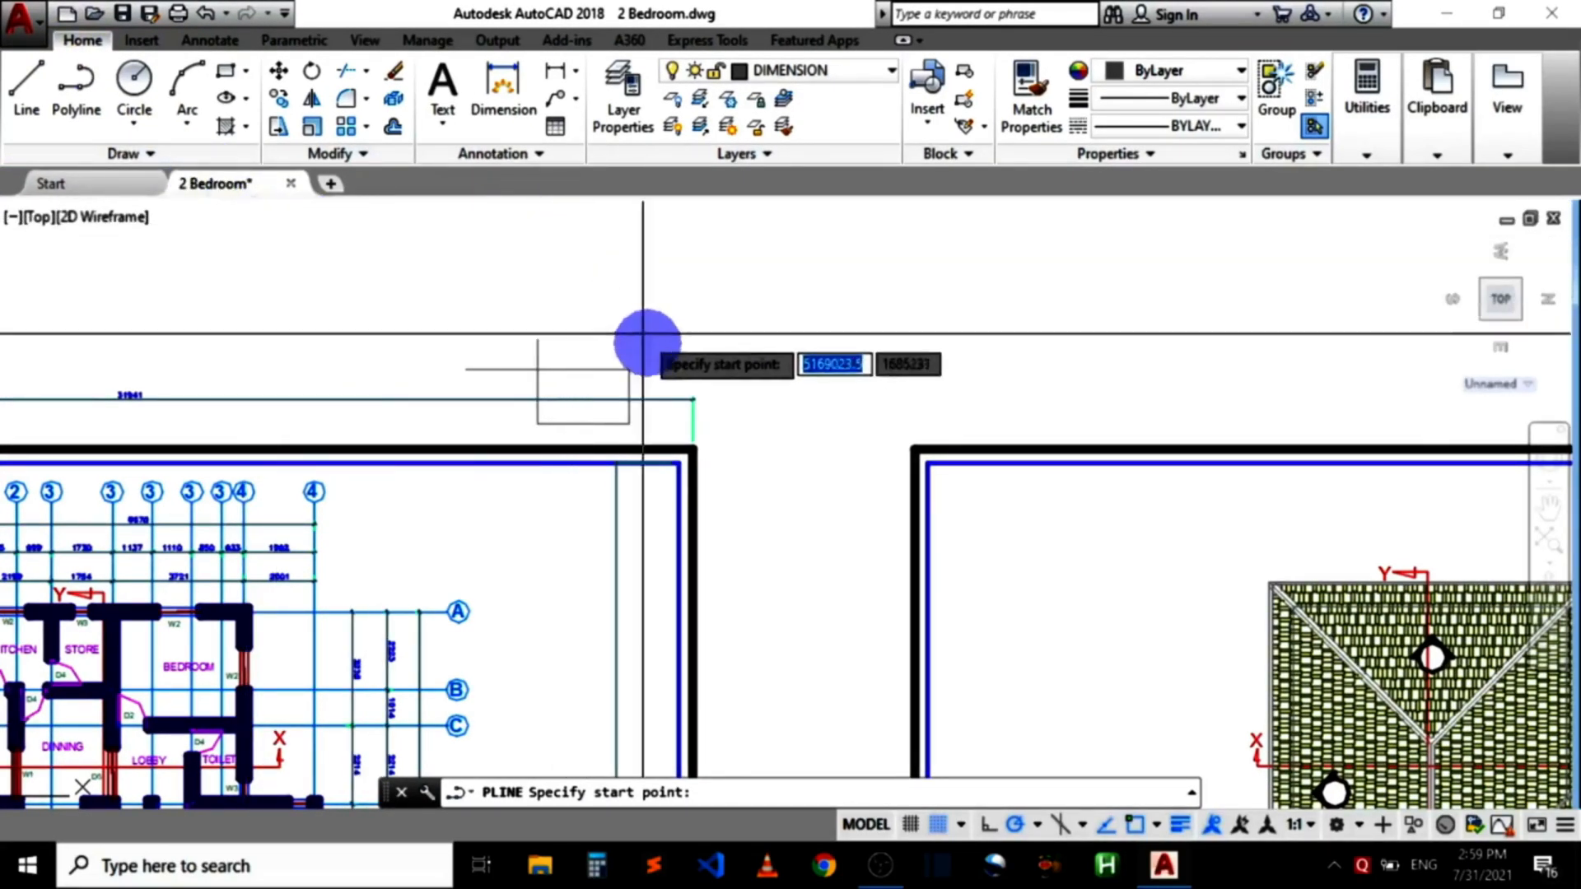
{"action": "scroll", "coordinate": [810, 325], "scroll_direction": "down", "scroll_amount": 5}
{"action": "scroll", "coordinate": [815, 284], "scroll_direction": "up", "scroll_amount": 2}
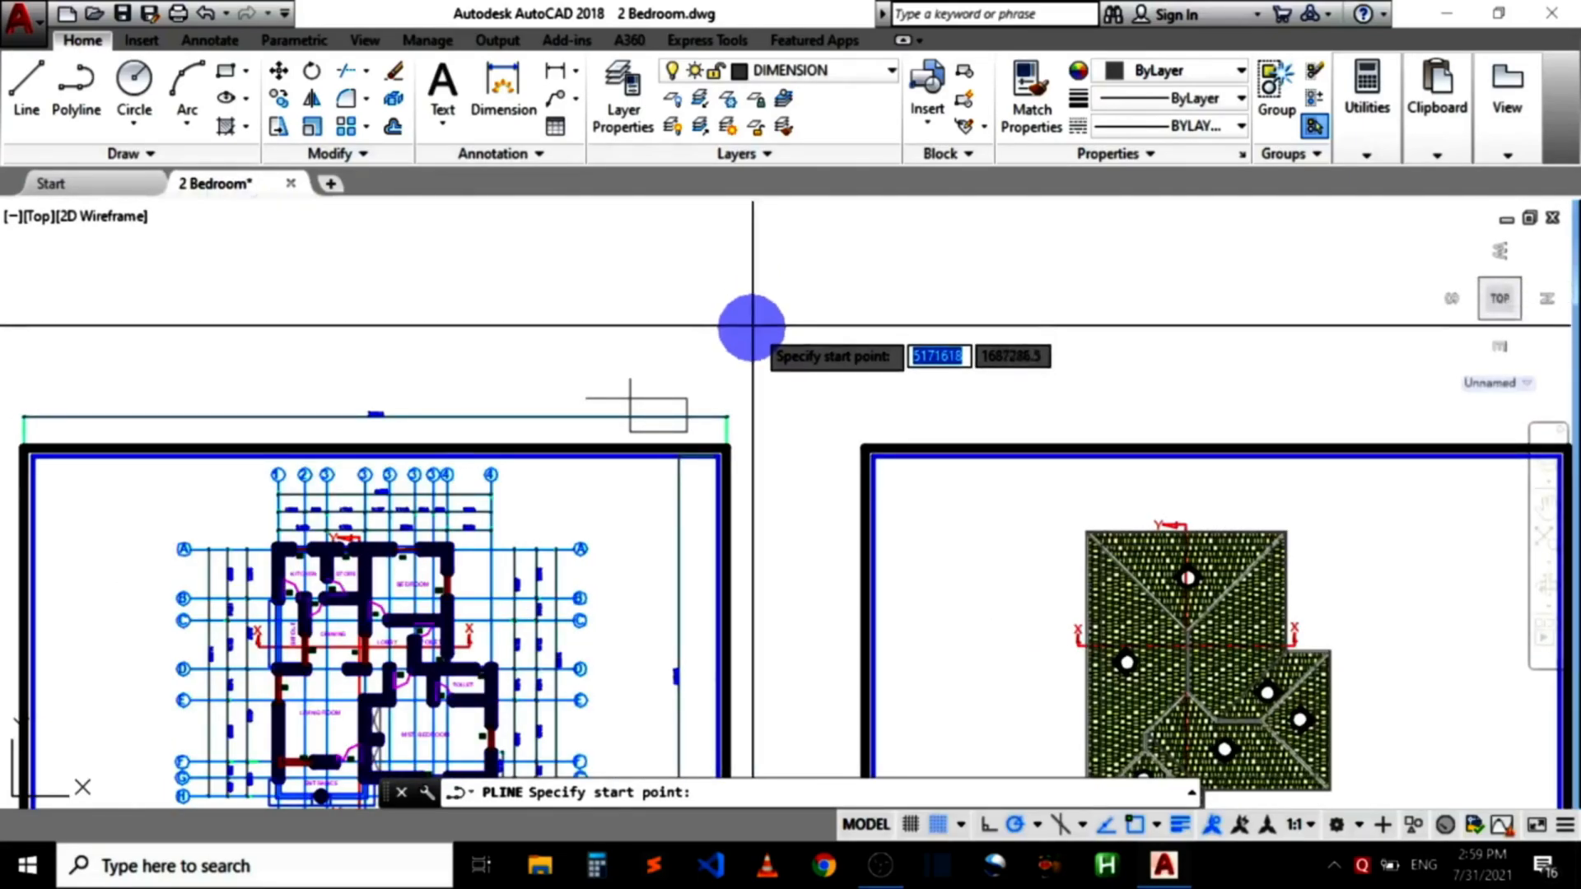
{"action": "scroll", "coordinate": [761, 294], "scroll_direction": "down", "scroll_amount": 2}
{"action": "scroll", "coordinate": [759, 292], "scroll_direction": "up", "scroll_amount": 4}
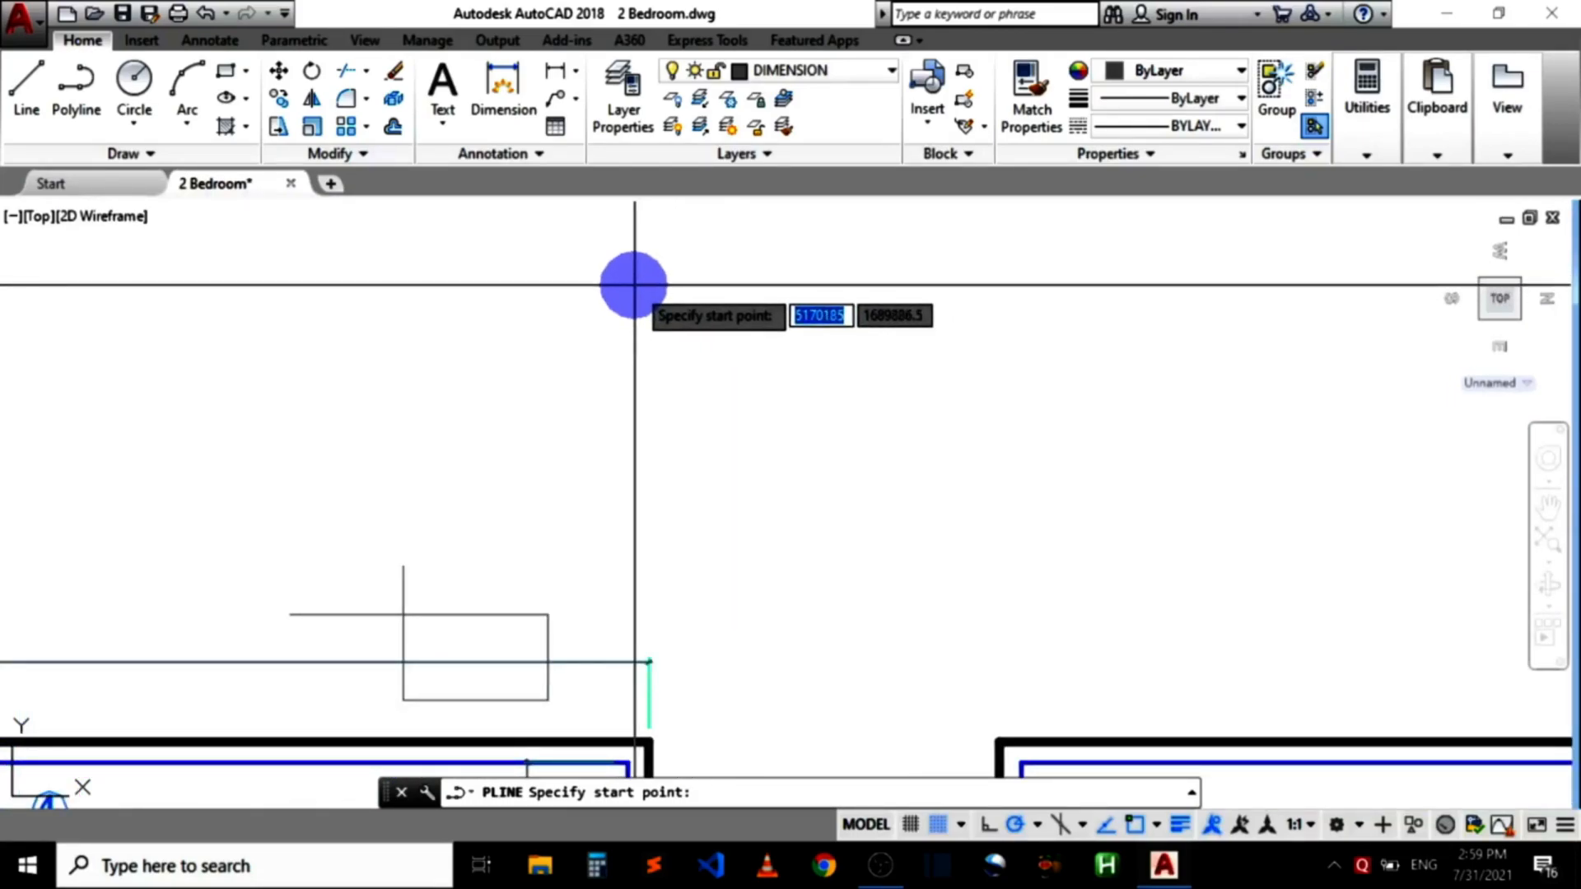
{"action": "left_click", "coordinate": [634, 285]}
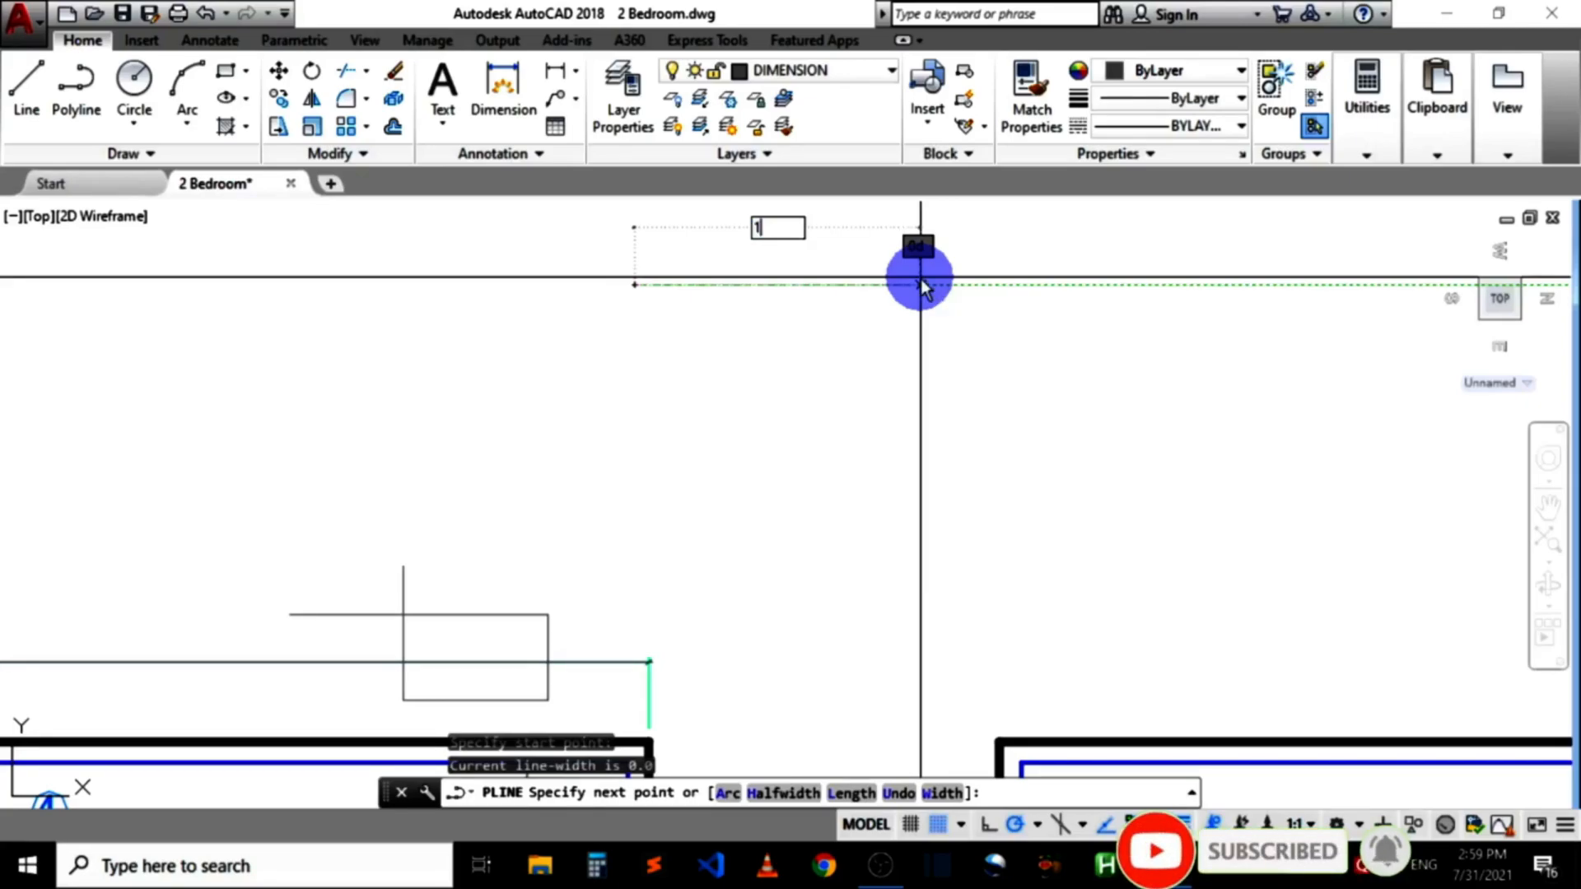
{"action": "type", "text": "0000"}
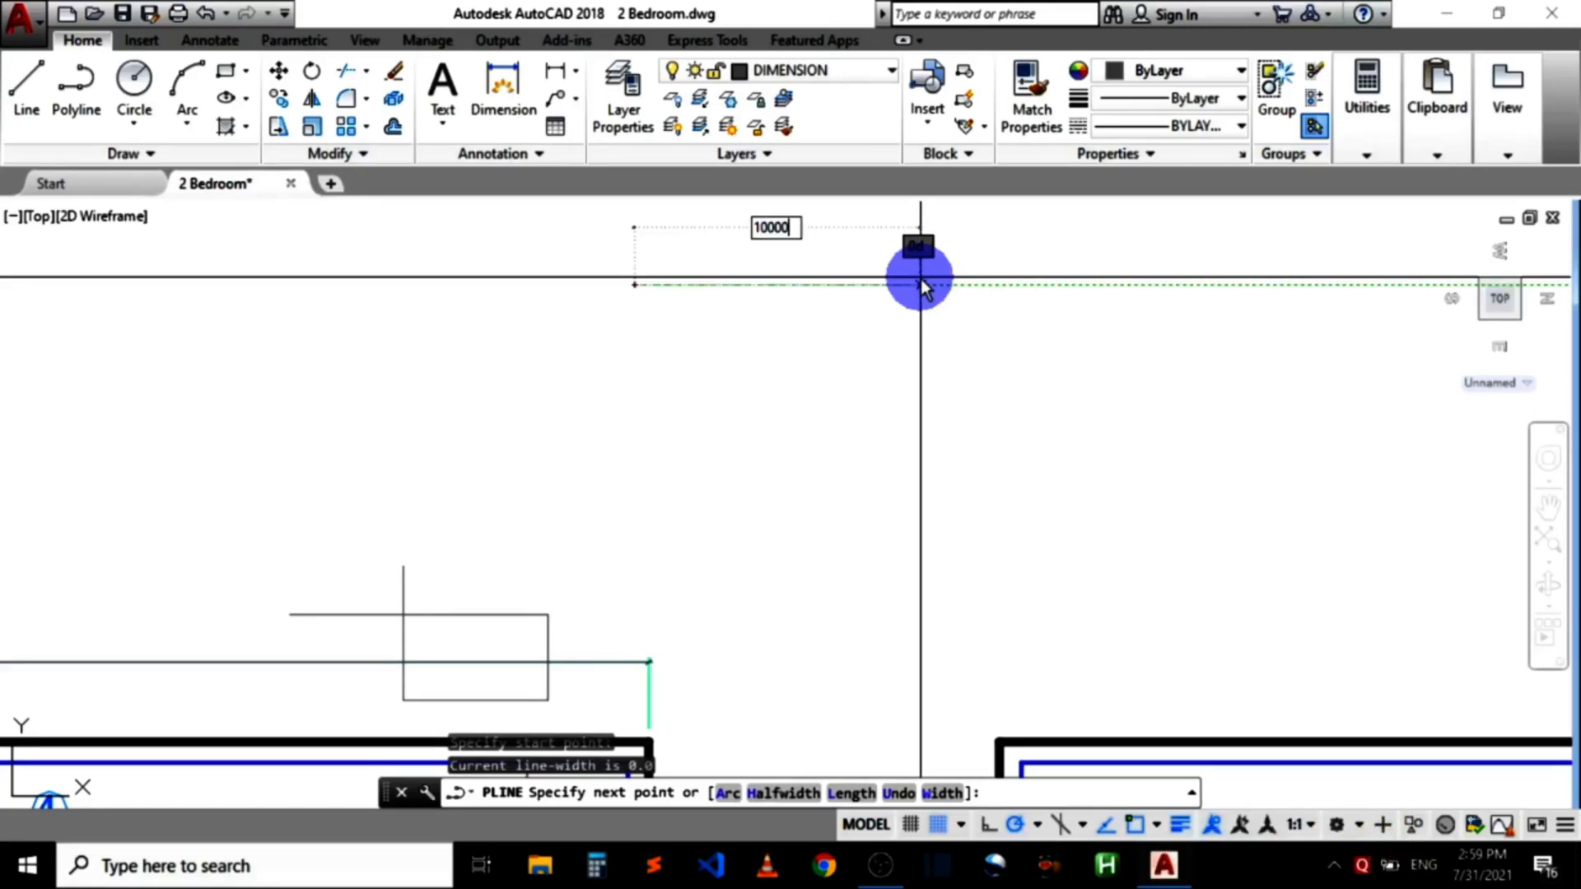
{"action": "key", "text": "Return"}
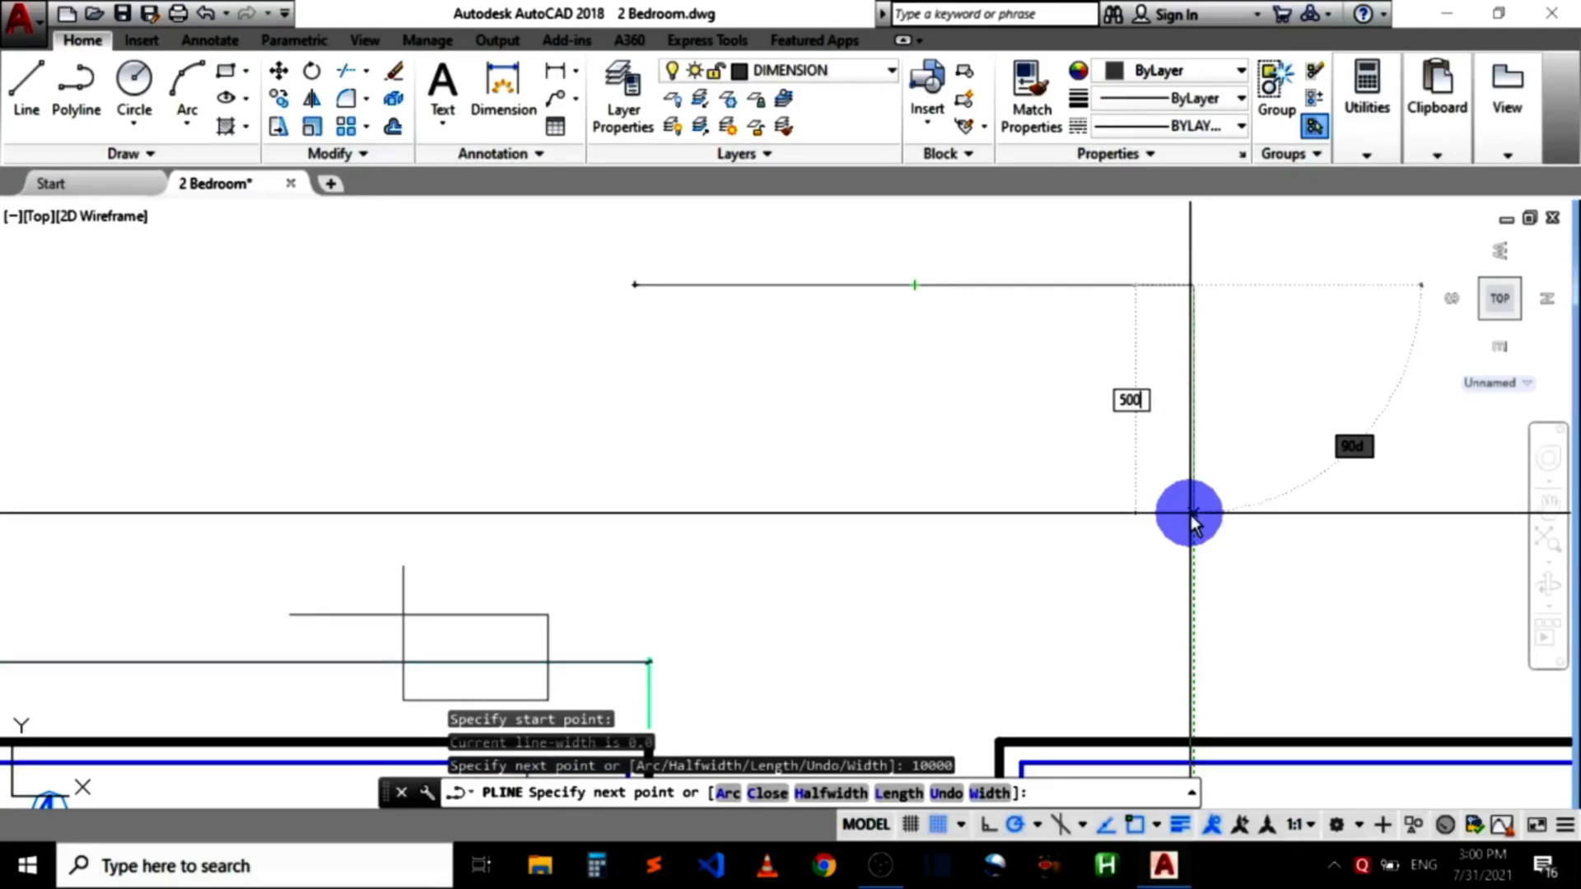
Continue the polyline 5000 down, 5000 left and 10000 up across its first segment, and finish it there.
{"action": "key", "text": "Return"}
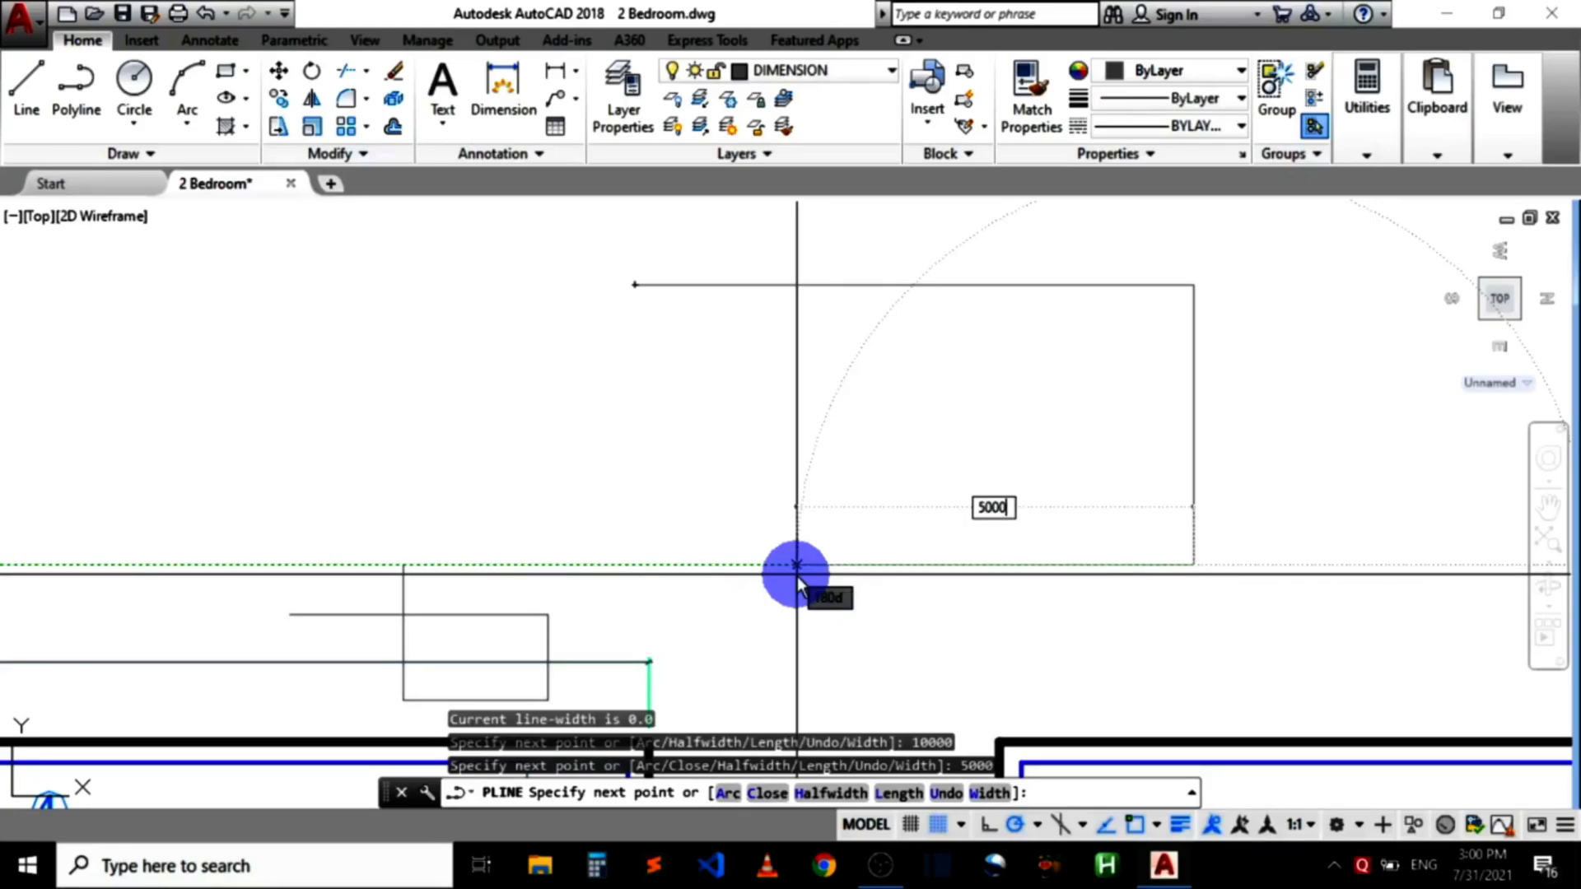
{"action": "key", "text": "Return"}
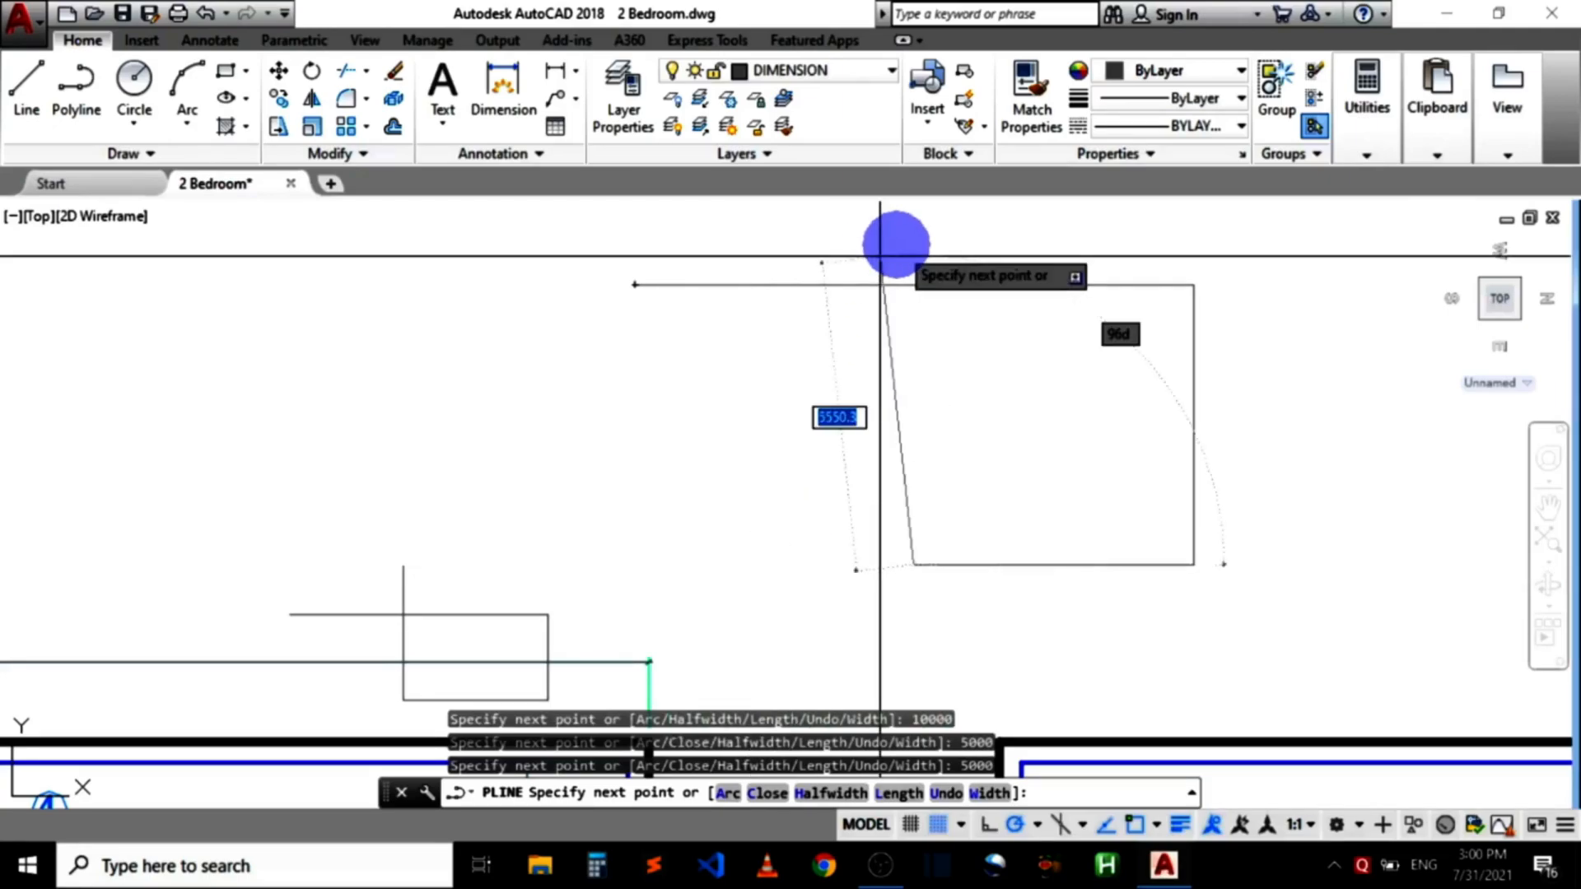
{"action": "scroll", "coordinate": [896, 247], "scroll_direction": "down", "scroll_amount": 5}
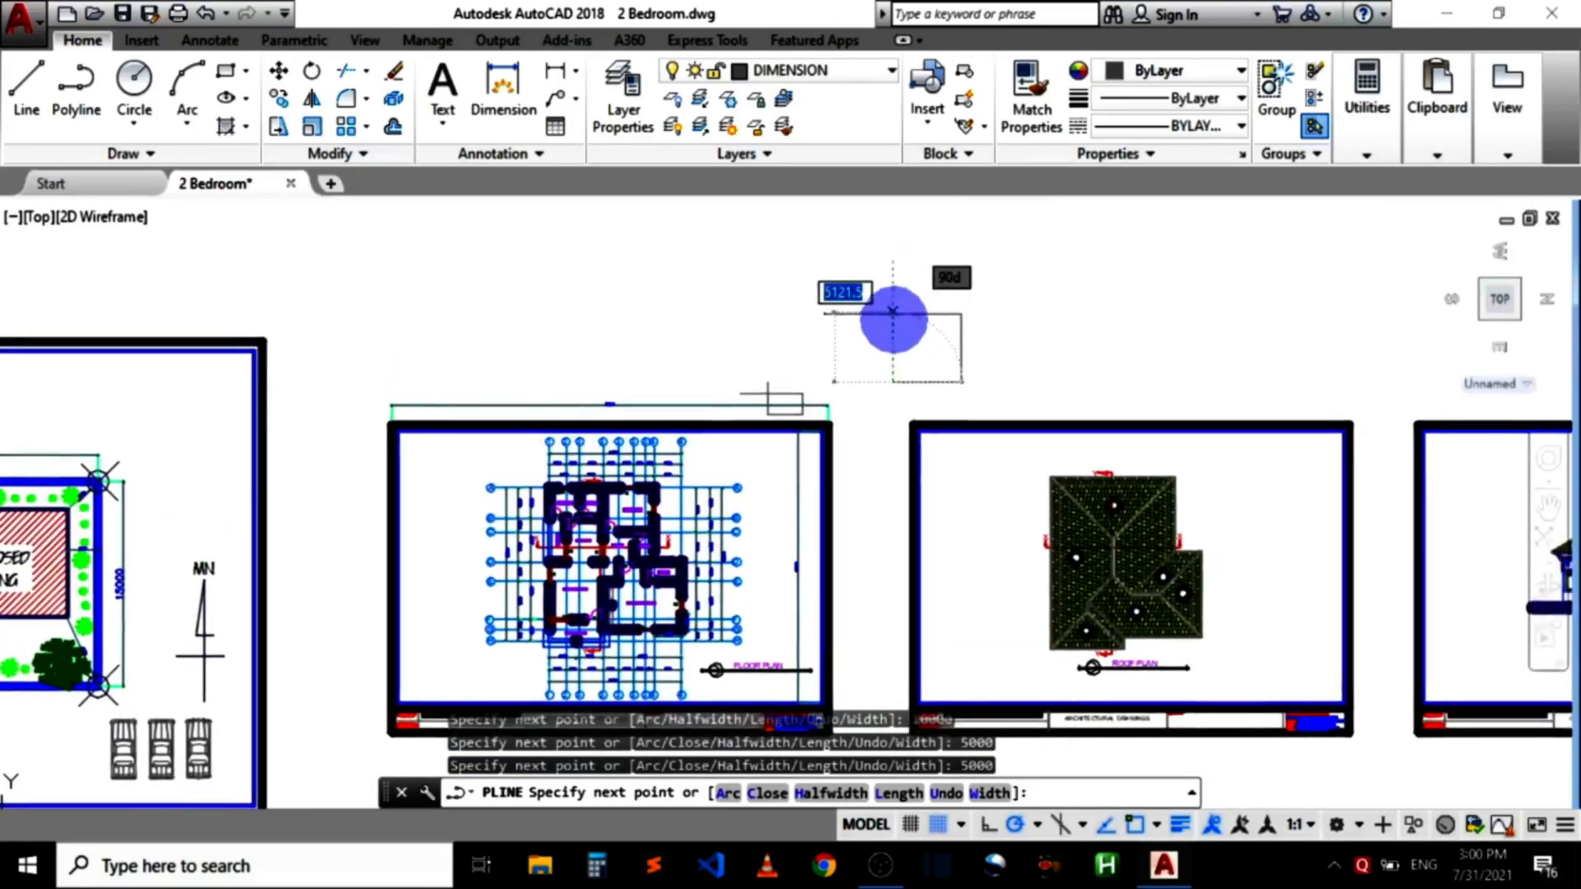
{"action": "scroll", "coordinate": [847, 389], "scroll_direction": "up", "scroll_amount": 3}
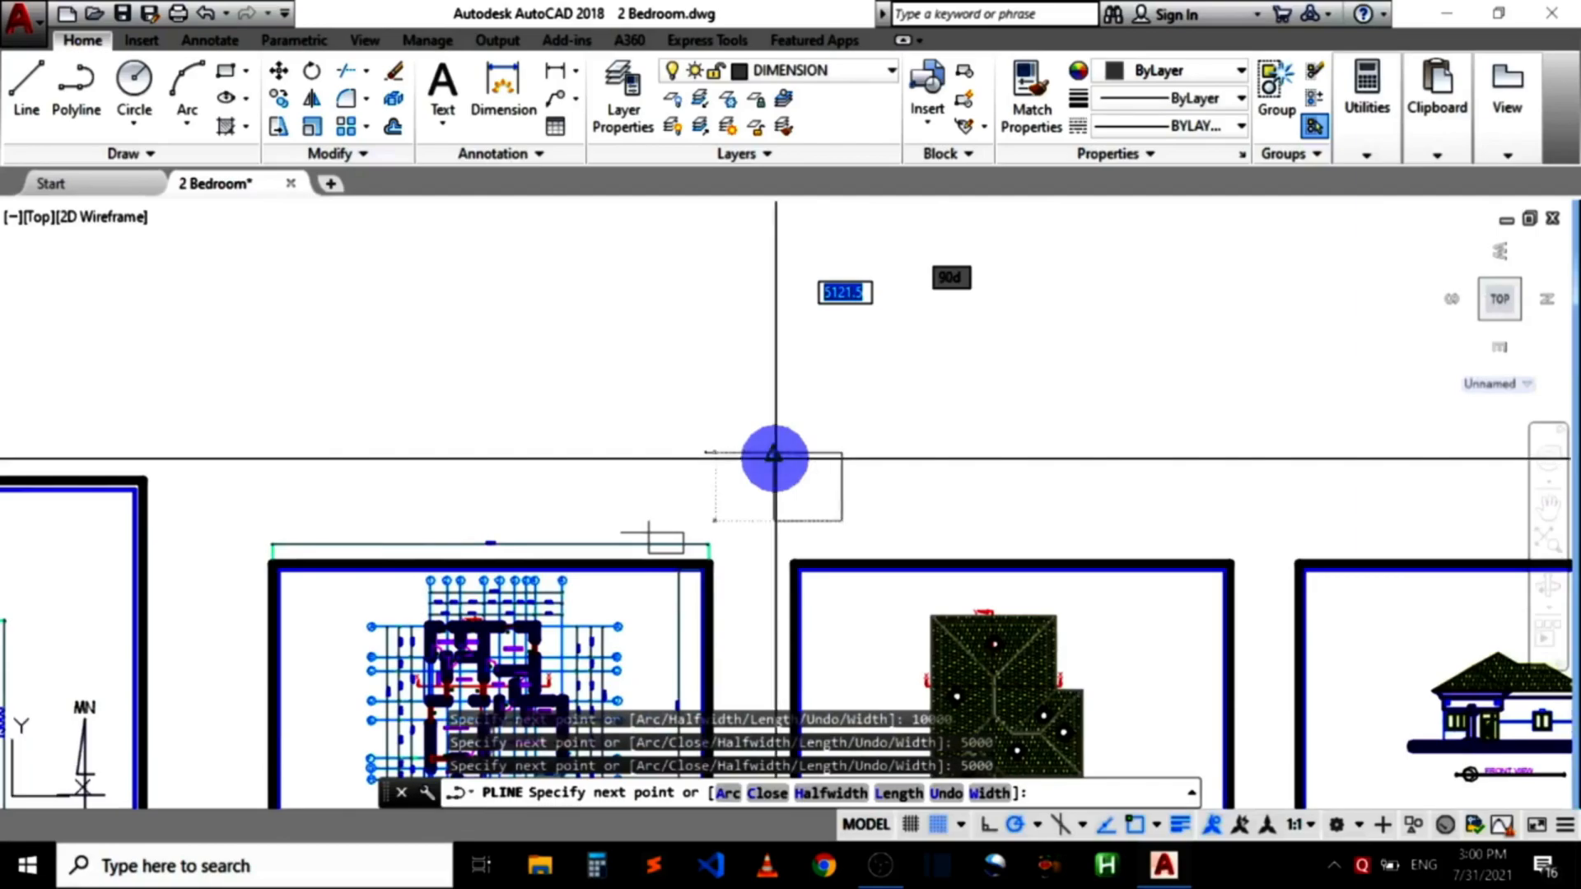
{"action": "scroll", "coordinate": [764, 434], "scroll_direction": "up", "scroll_amount": 2}
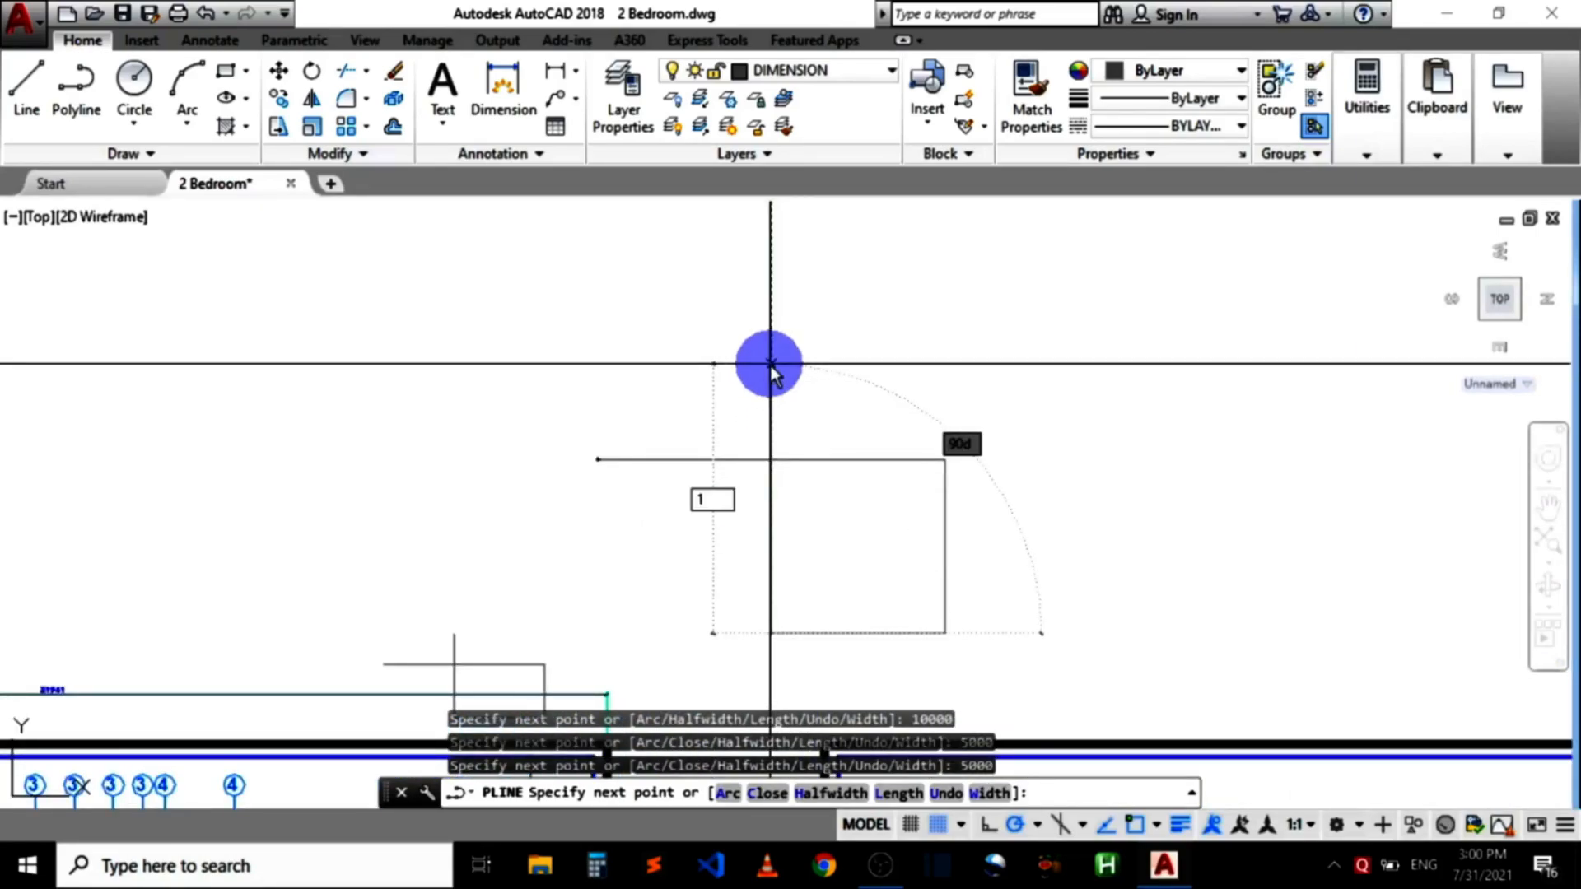
{"action": "type", "text": "0000"}
{"action": "key", "text": "Return"}
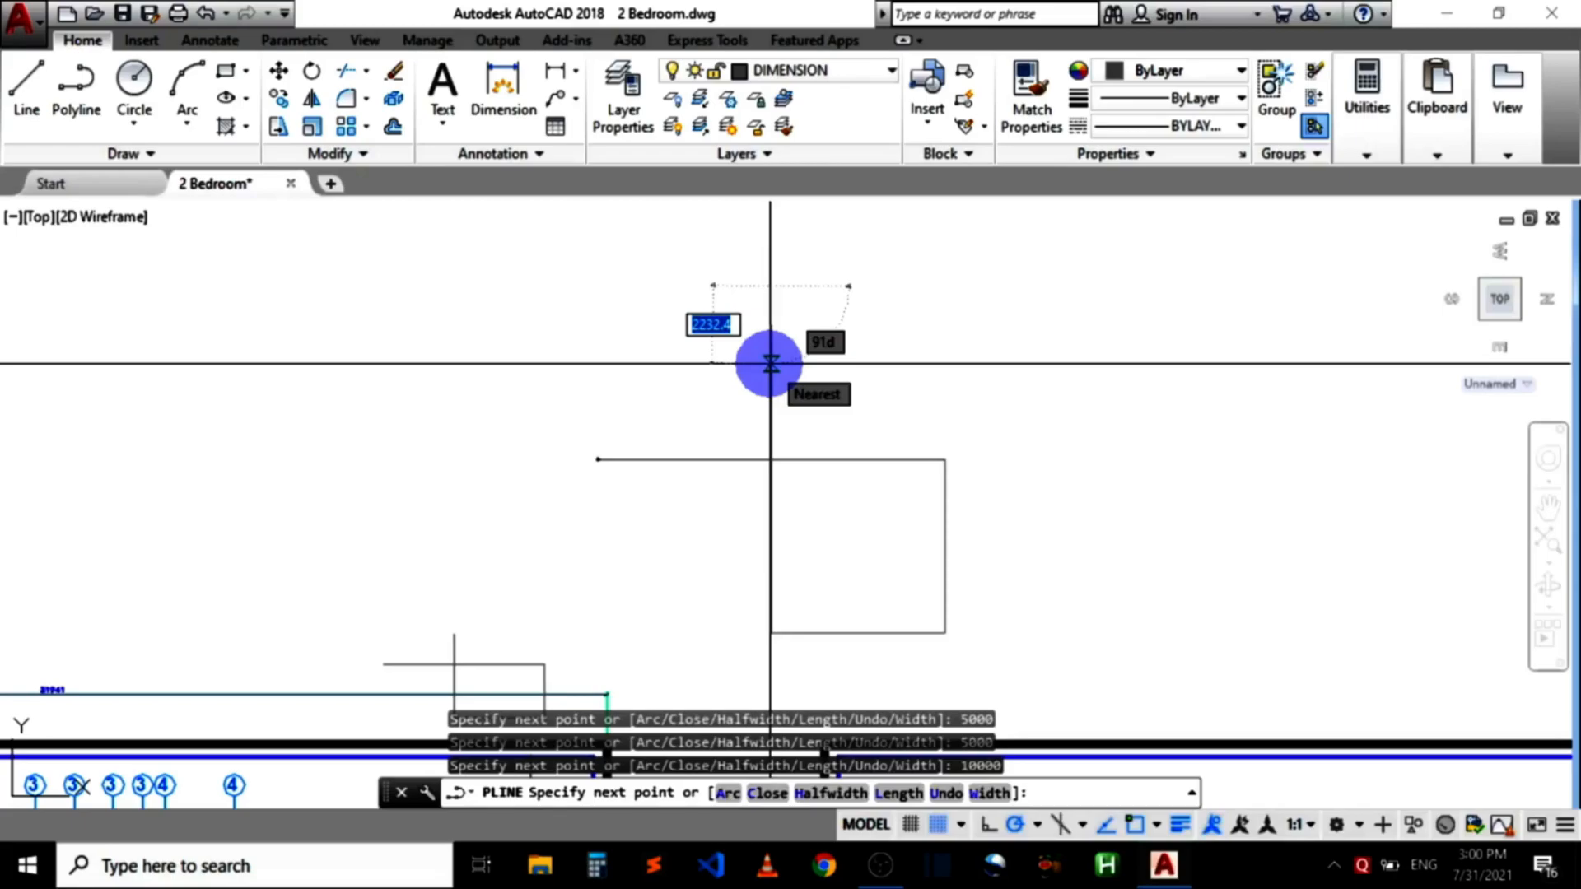
{"action": "key", "text": "Escape"}
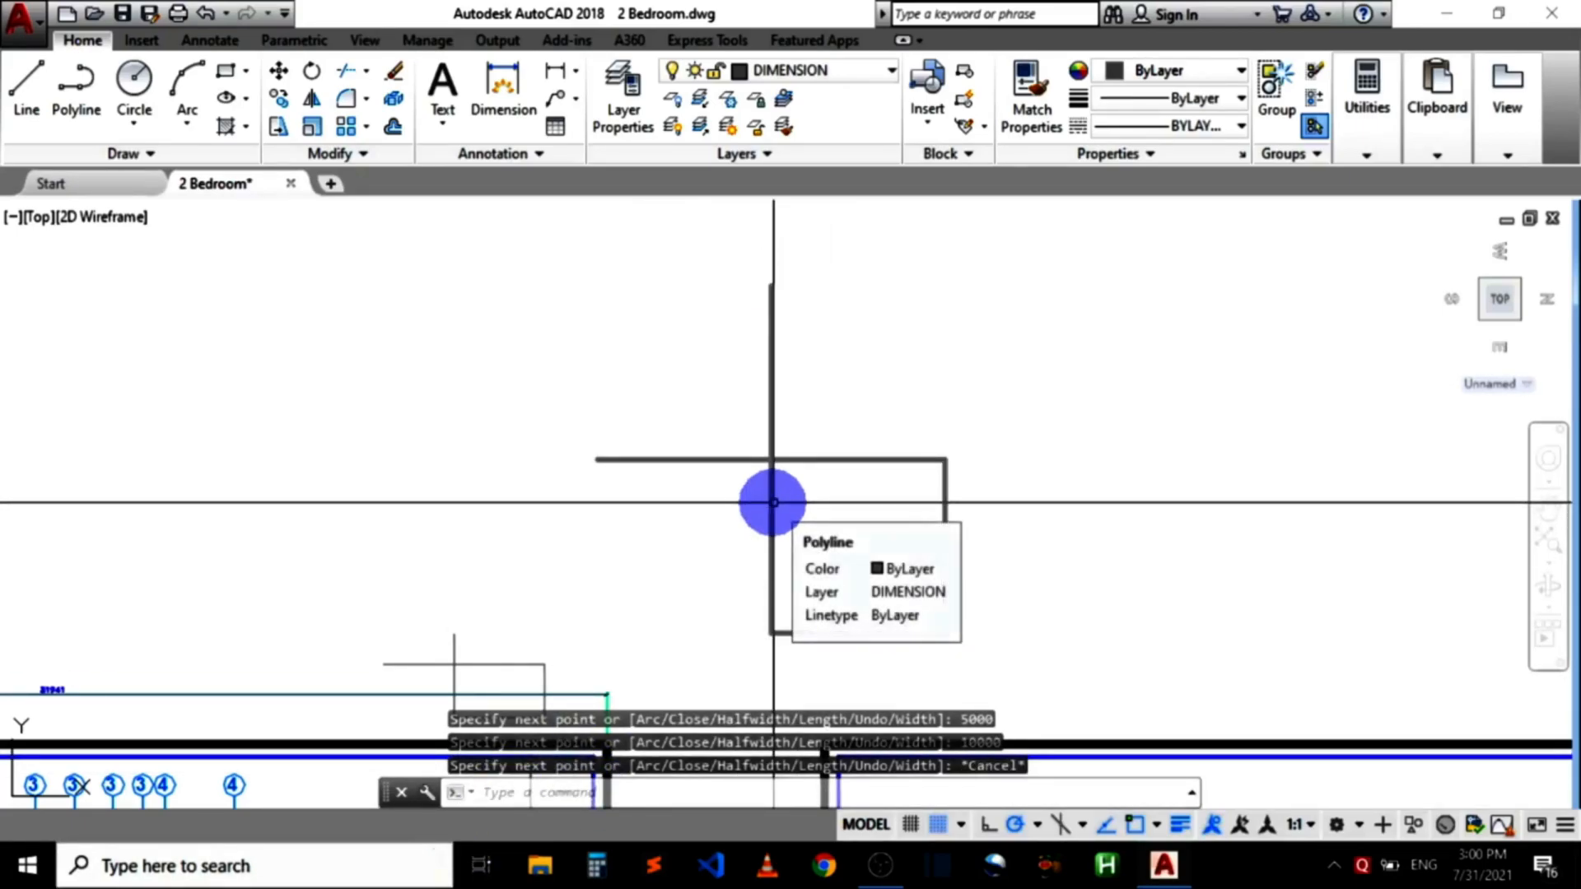
{"action": "scroll", "coordinate": [810, 447], "scroll_direction": "up", "scroll_amount": 2}
{"action": "scroll", "coordinate": [810, 447], "scroll_direction": "down", "scroll_amount": 2}
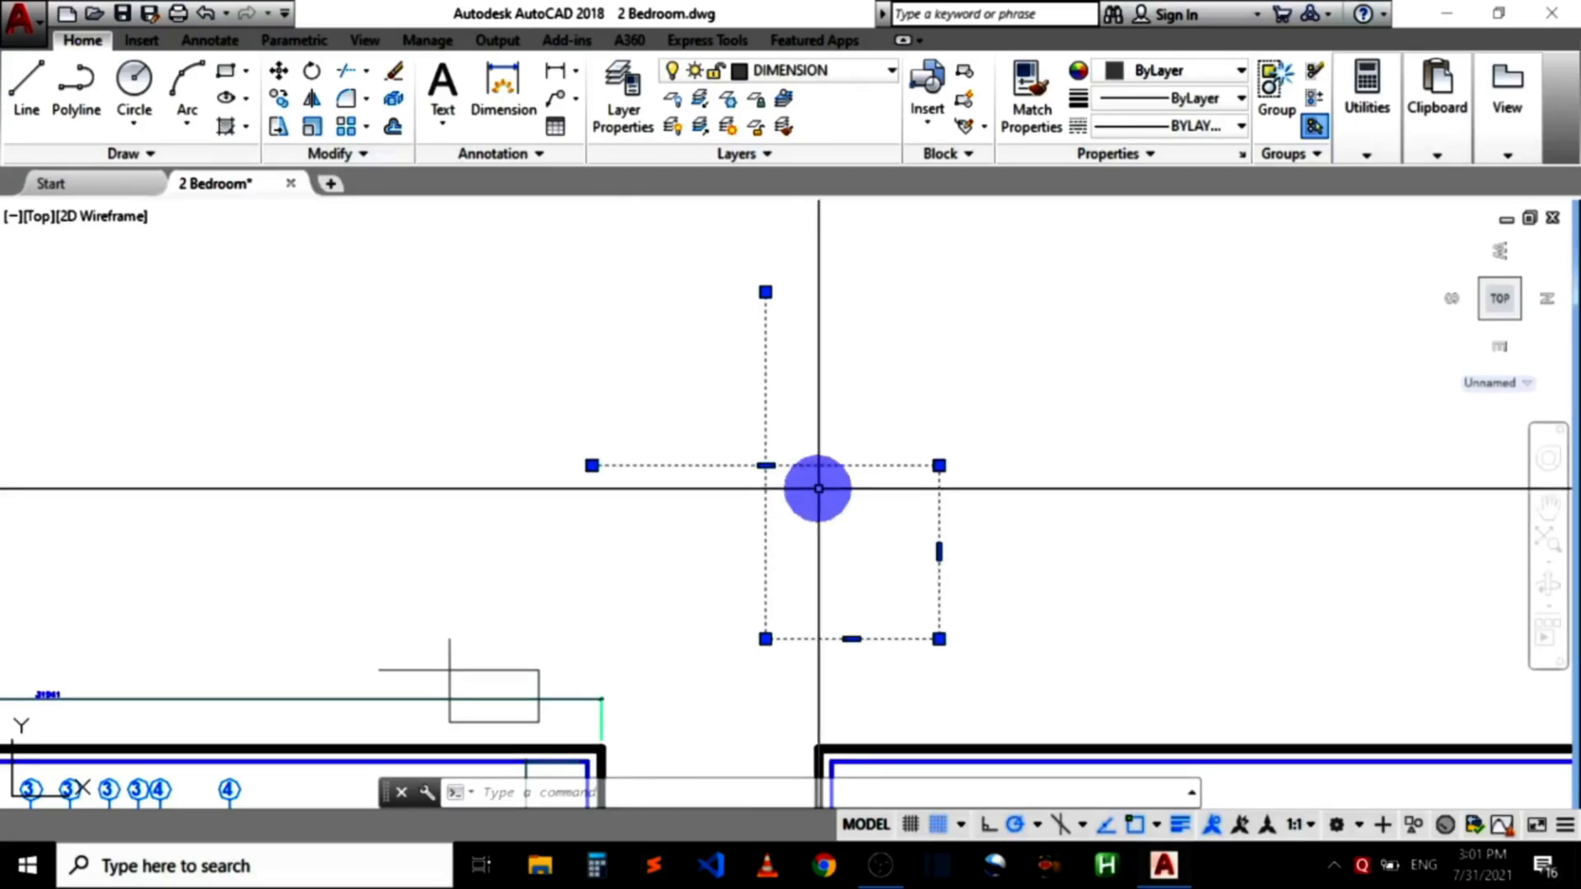
Deselect the polyline and select only the upper horizontal line of the smaller line-drawn shape to inspect it as an individual object.
{"action": "key", "text": "Escape"}
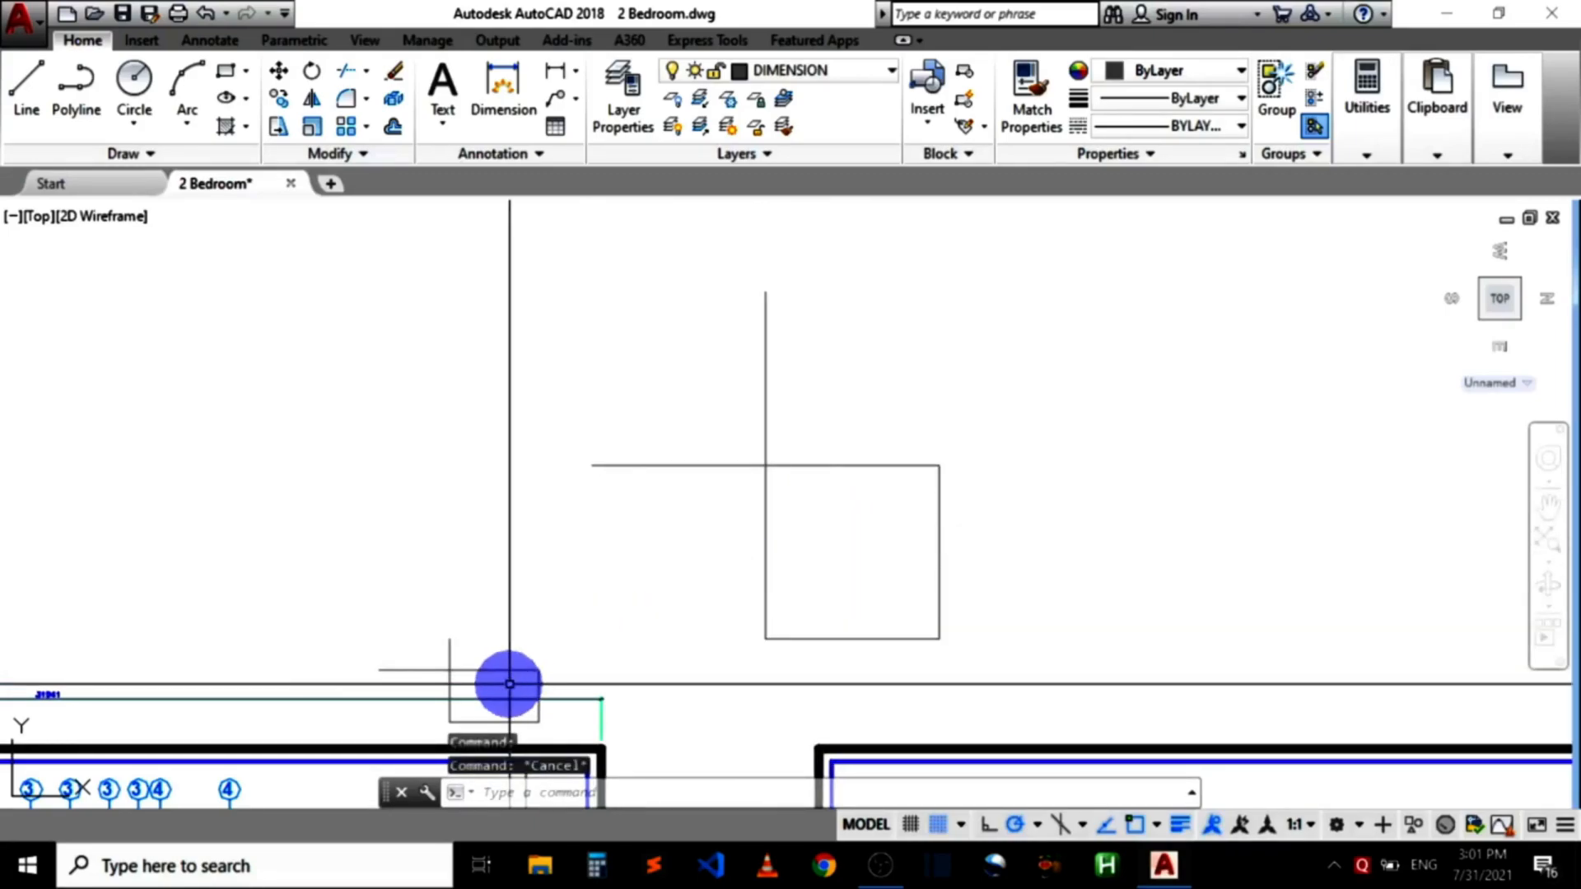
{"action": "scroll", "coordinate": [511, 681], "scroll_direction": "up", "scroll_amount": 2}
{"action": "scroll", "coordinate": [458, 700], "scroll_direction": "up", "scroll_amount": 2}
{"action": "scroll", "coordinate": [486, 625], "scroll_direction": "down", "scroll_amount": 2}
{"action": "scroll", "coordinate": [427, 635], "scroll_direction": "up", "scroll_amount": 4}
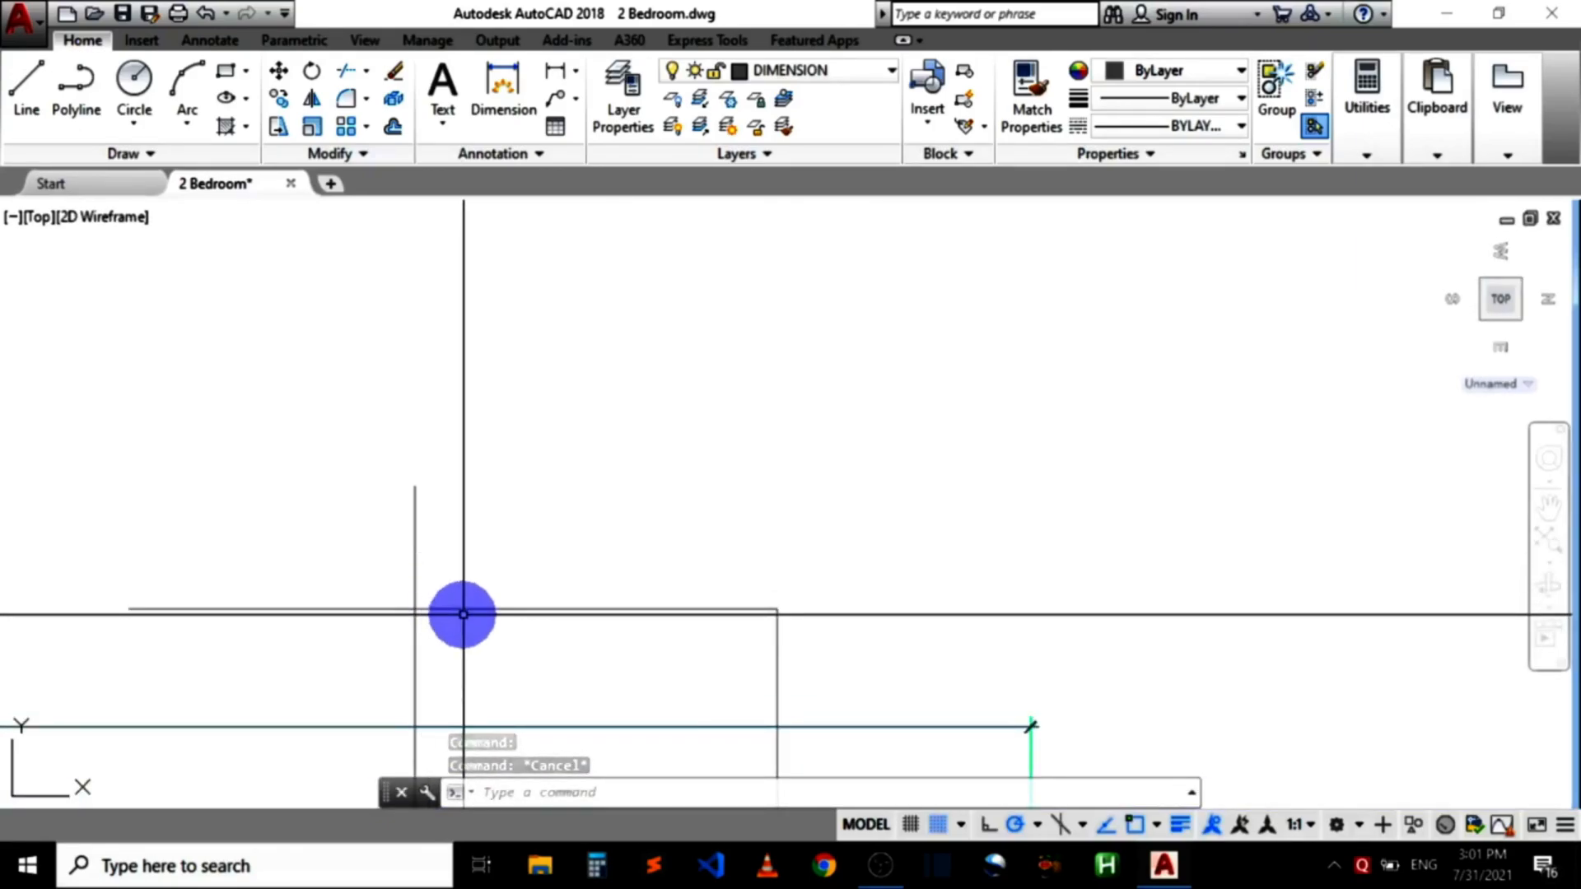
{"action": "left_click", "coordinate": [451, 609]}
{"action": "scroll", "coordinate": [525, 501], "scroll_direction": "down", "scroll_amount": 2}
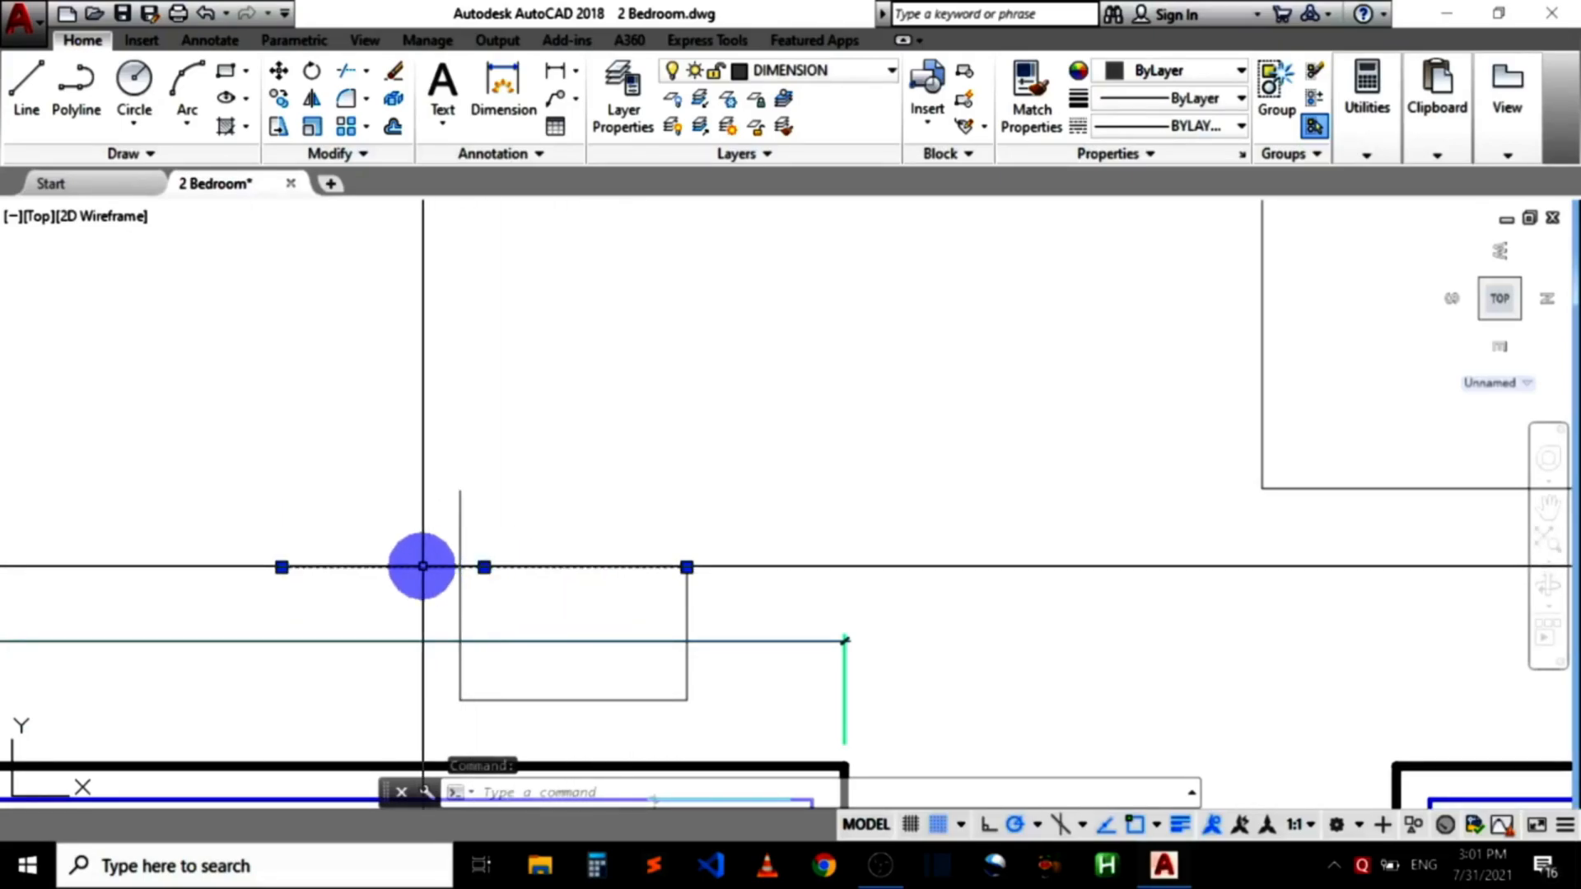
{"action": "scroll", "coordinate": [420, 568], "scroll_direction": "down", "scroll_amount": 2}
{"action": "scroll", "coordinate": [420, 568], "scroll_direction": "up", "scroll_amount": 2}
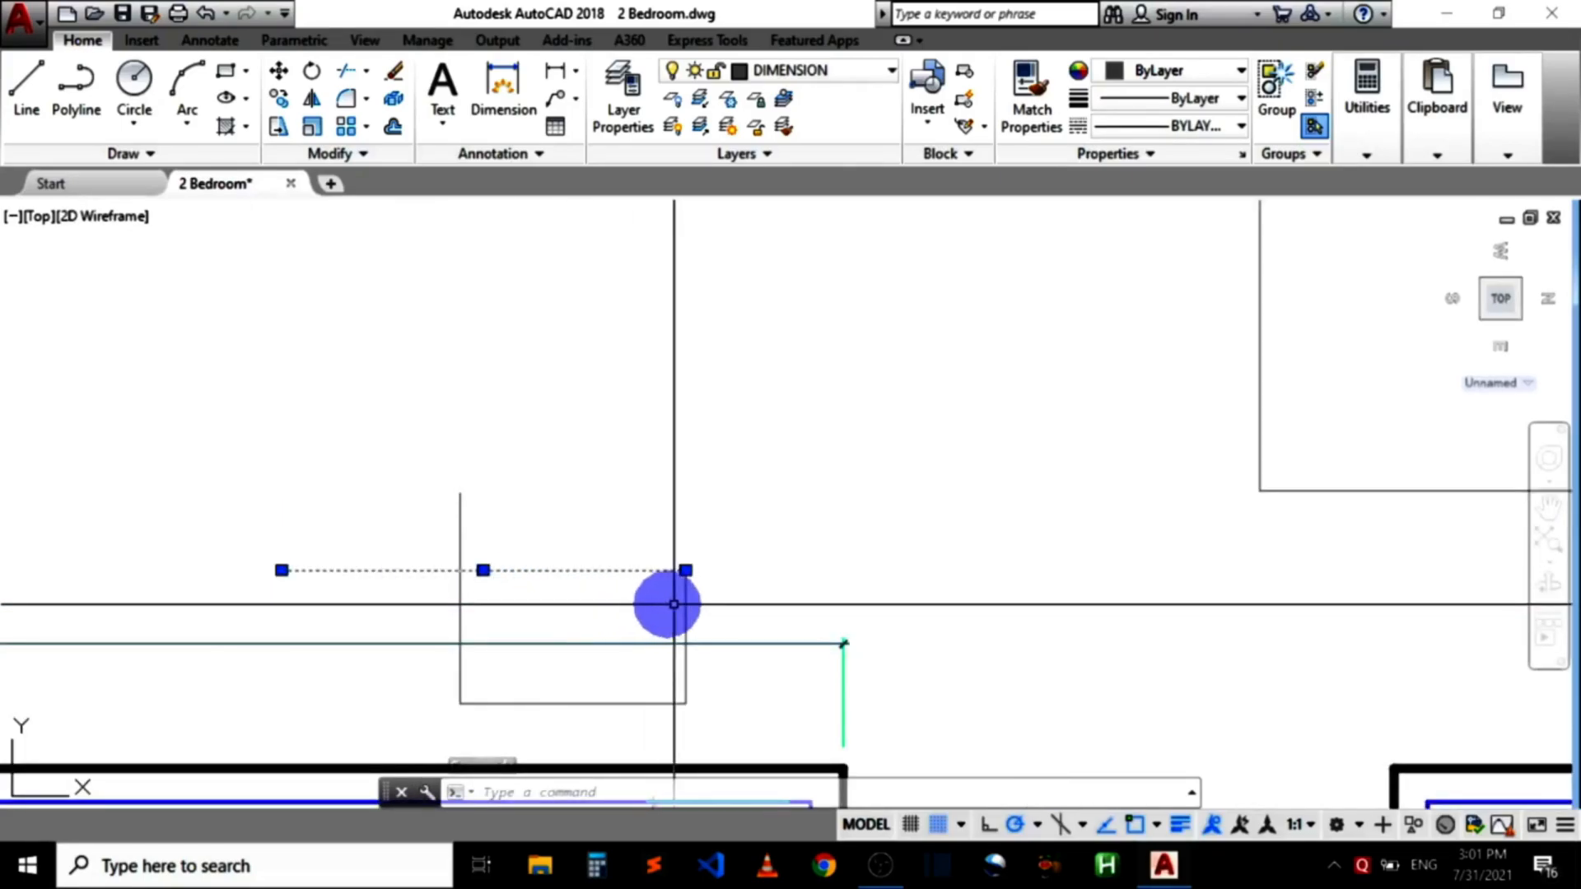
Add the smaller shape's right vertical and bottom lines to the selection for comparison with the polyline, and clear the selection.
{"action": "left_click", "coordinate": [626, 703]}
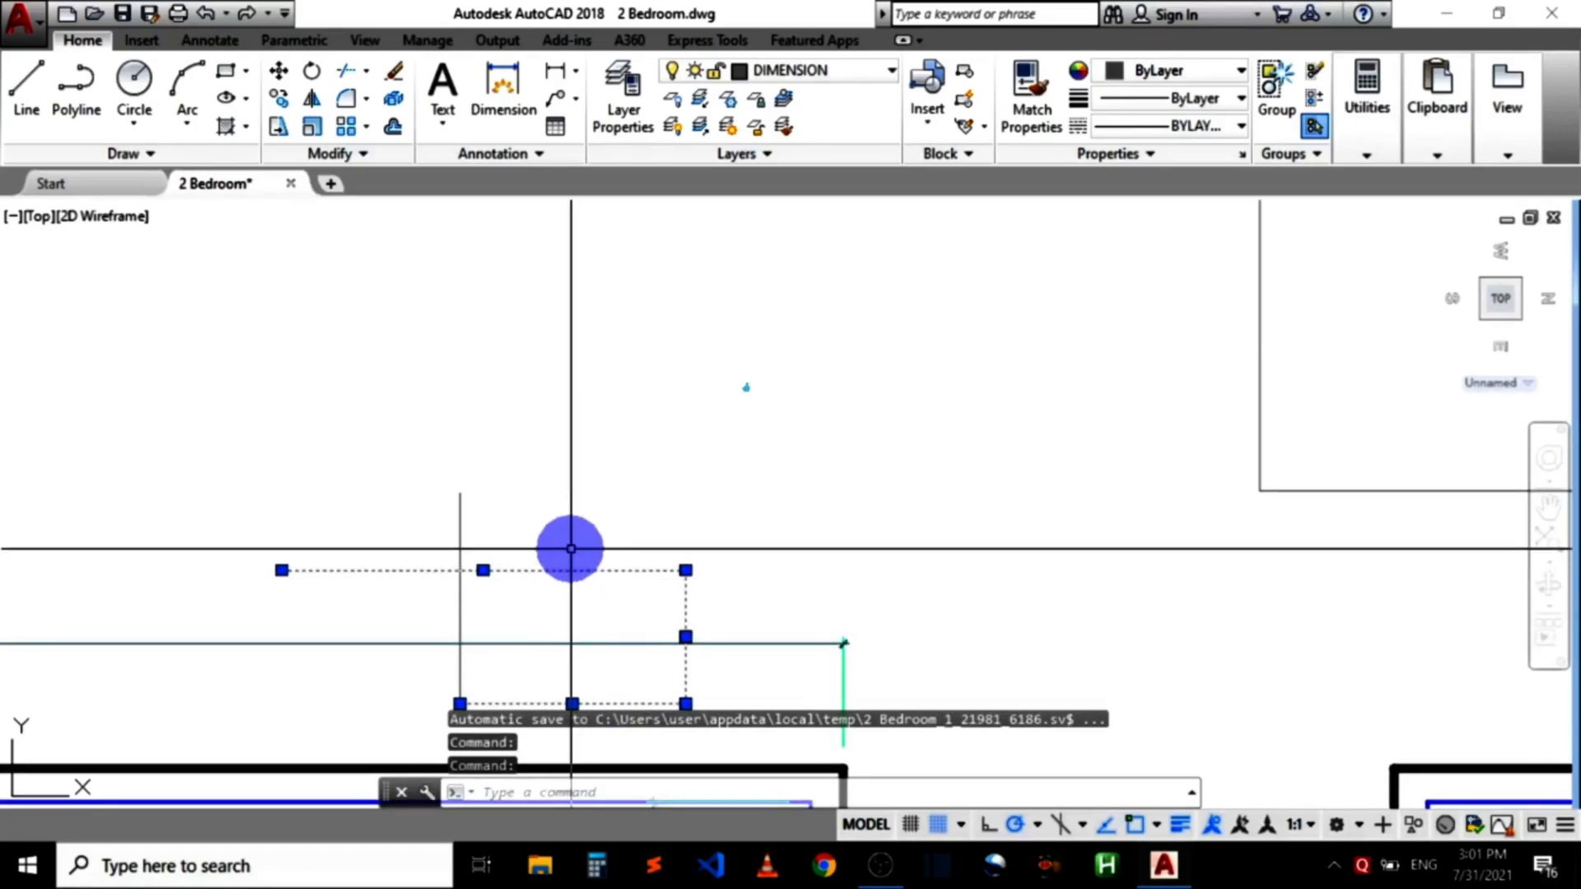
{"action": "key", "text": "Escape"}
{"action": "scroll", "coordinate": [544, 552], "scroll_direction": "down", "scroll_amount": 4}
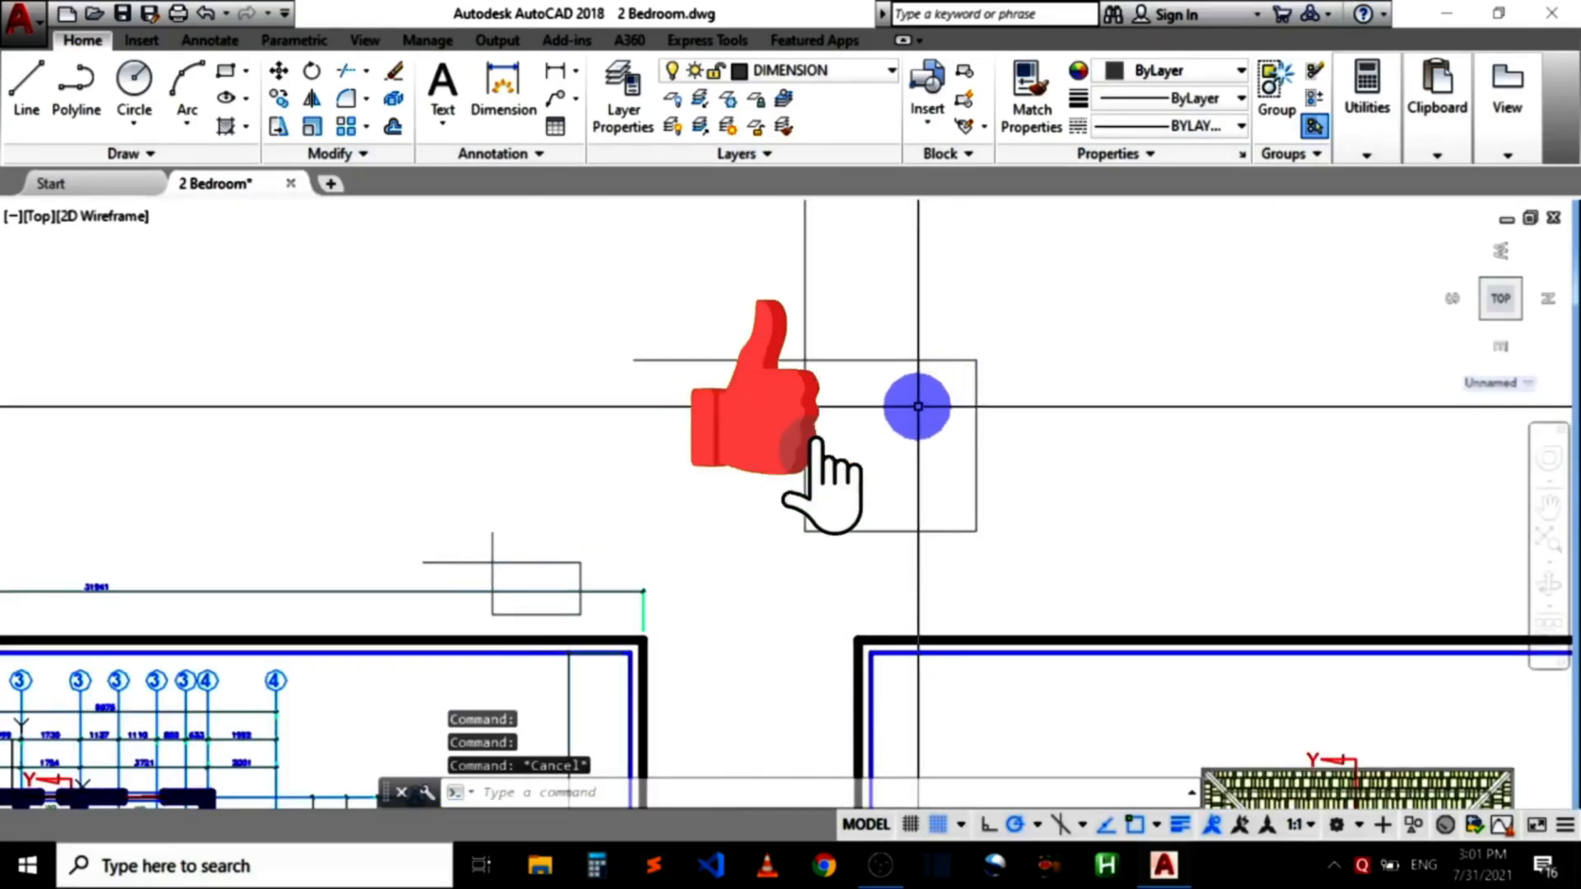